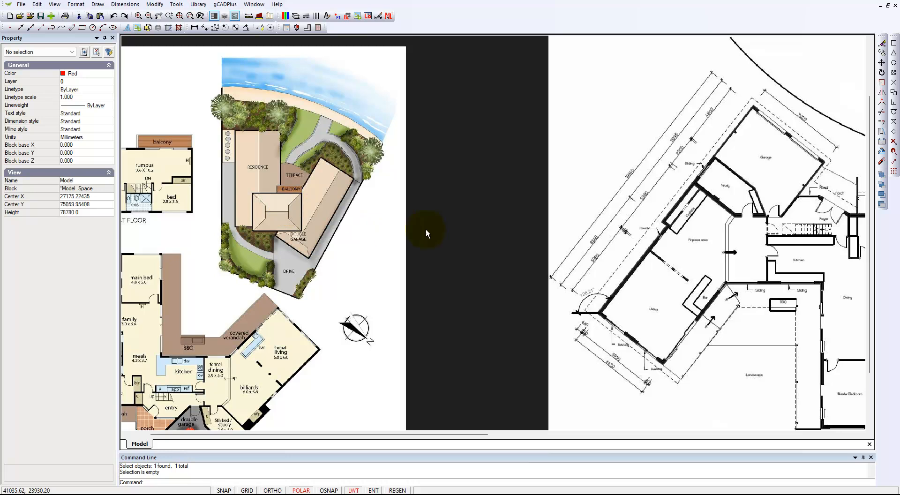
Inspect the properties of the black-and-white house footprint image and leave it deselected
mouse_move(461, 233)
middle_down()
mouse_move(375, 175)
mouse_move(247, 215)
middle_up()
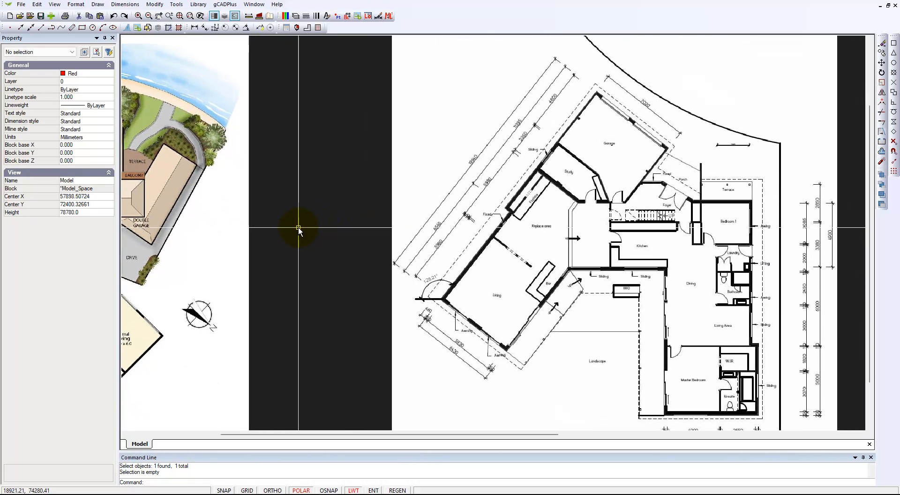
scroll(299, 228, down, 1)
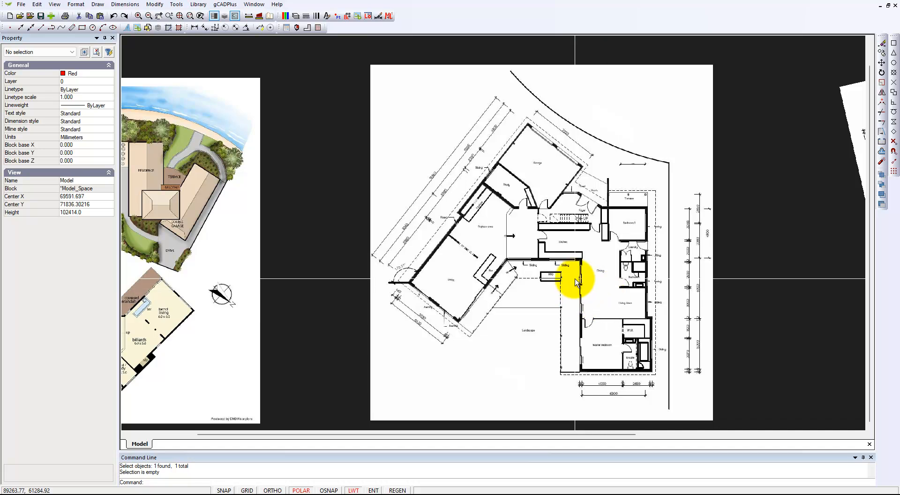
click(526, 304)
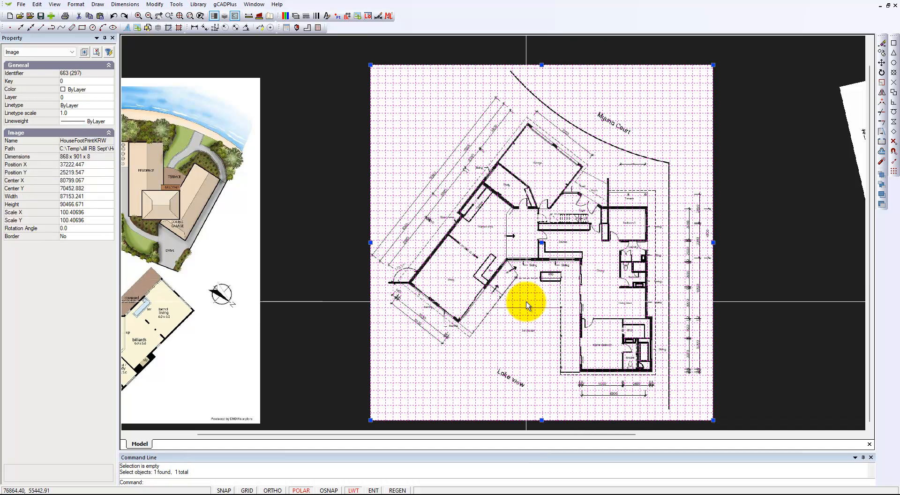
key(Escape)
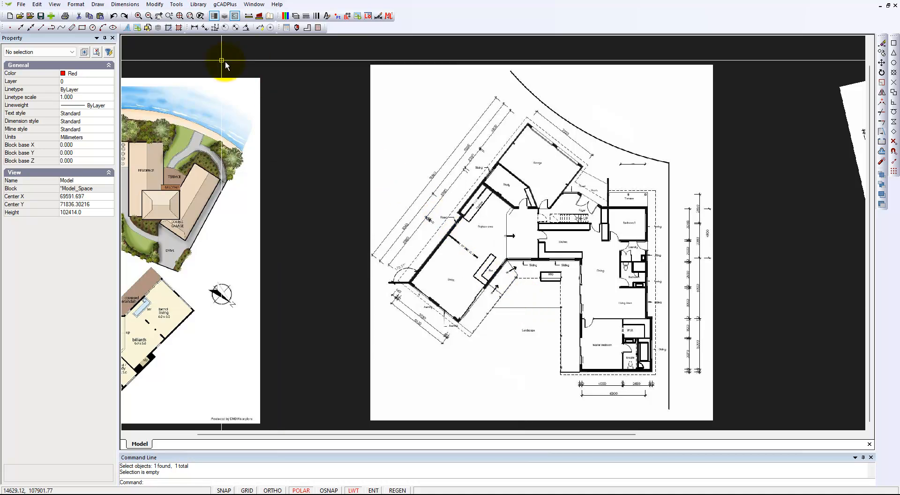
Review the list of images attached to the drawing in the Image Manager and close it
click(75, 4)
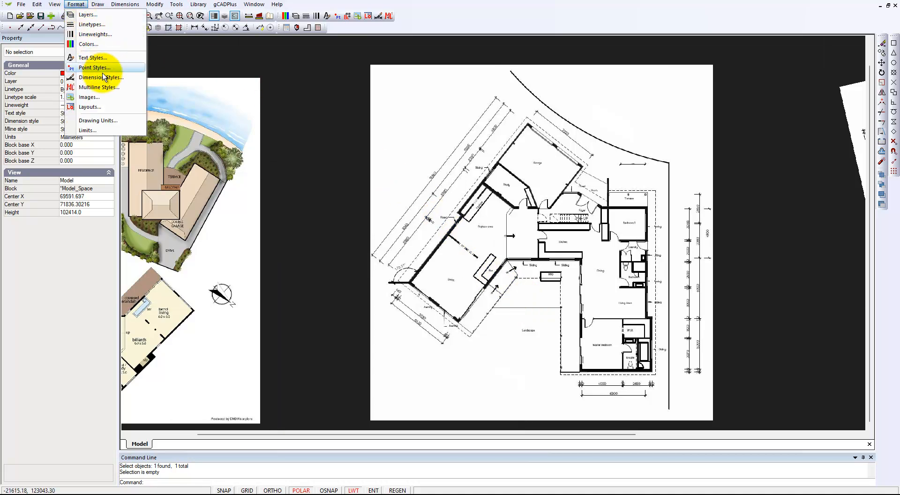
click(89, 97)
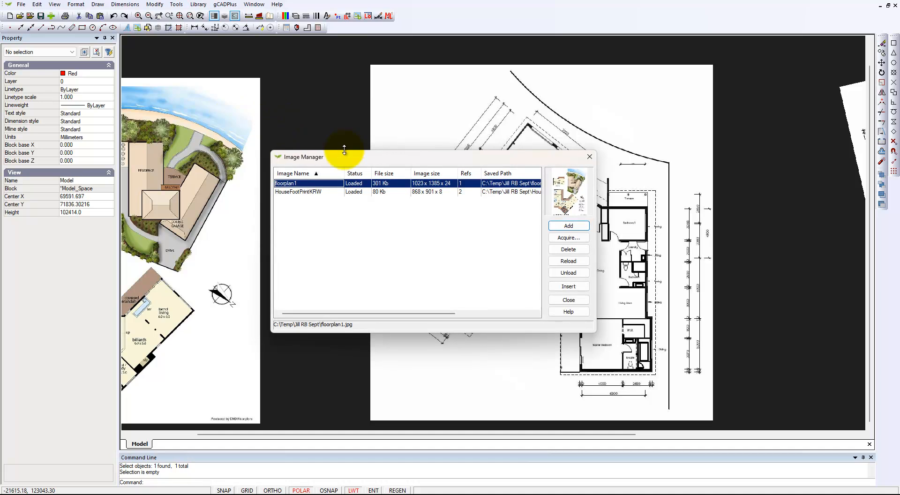
click(588, 157)
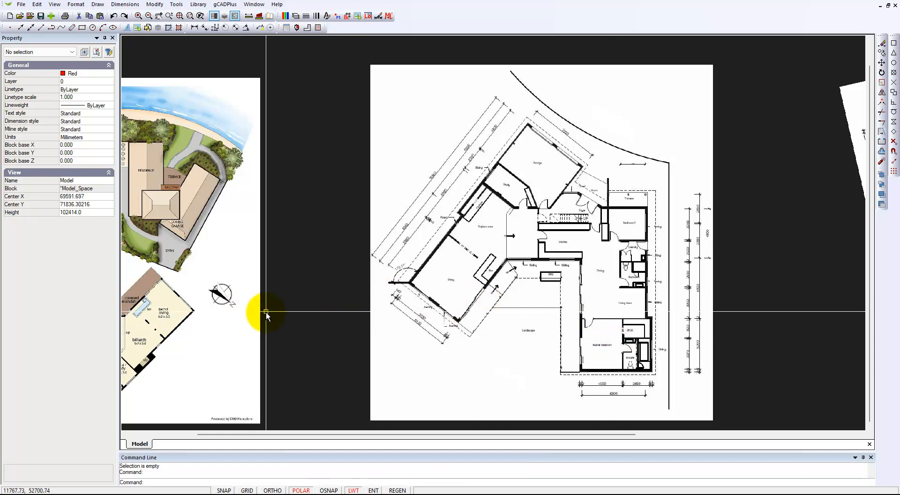
Examine the house footprint plan, especially the overall 19940 dimension along its angled wing
scroll(431, 308, down, 1)
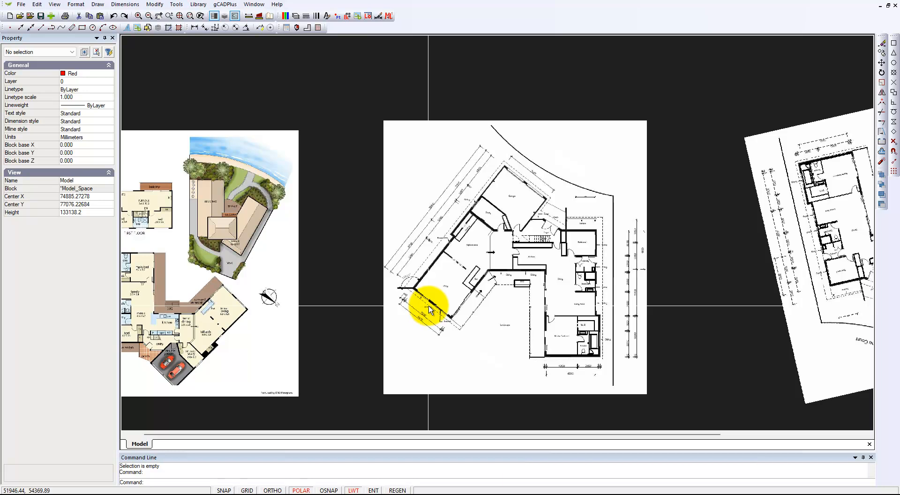
scroll(430, 309, up, 1)
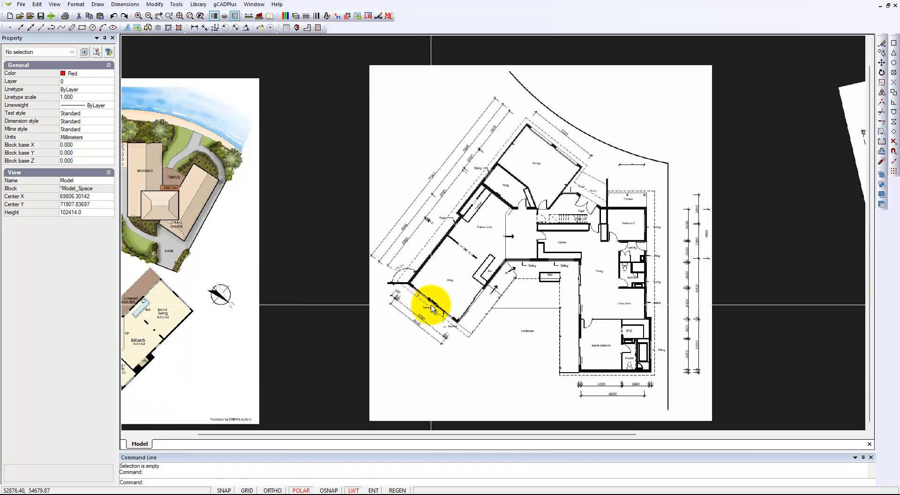
scroll(431, 308, down, 1)
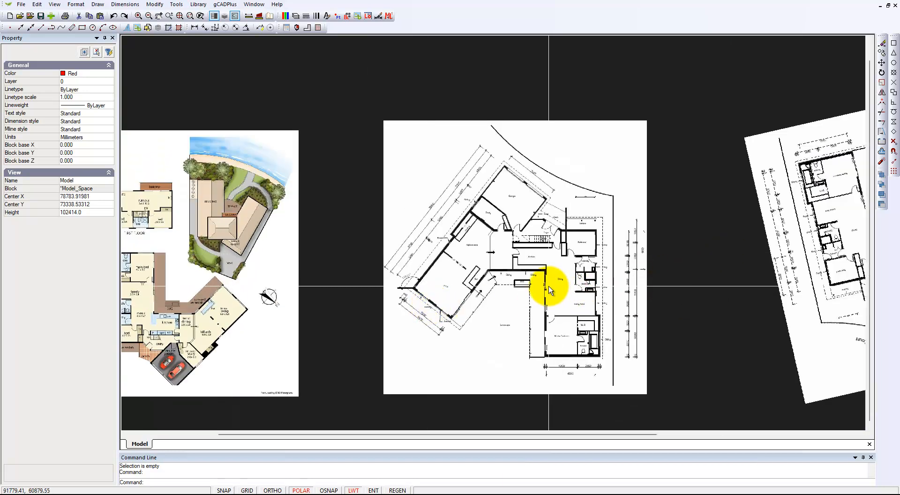
scroll(551, 290, up, 1)
mouse_move(550, 288)
middle_down()
mouse_move(557, 292)
mouse_move(548, 287)
middle_up()
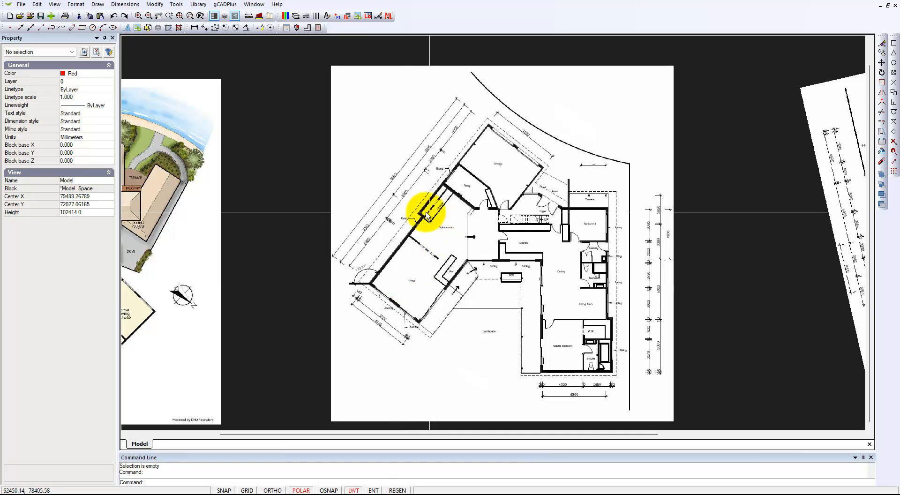
scroll(396, 181, up, 2)
scroll(397, 181, up, 2)
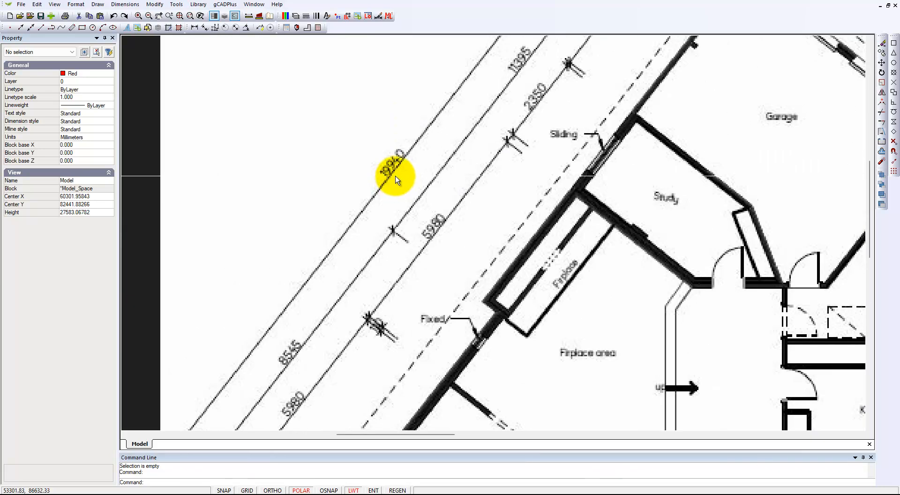
scroll(408, 178, down, 3)
scroll(408, 177, down, 1)
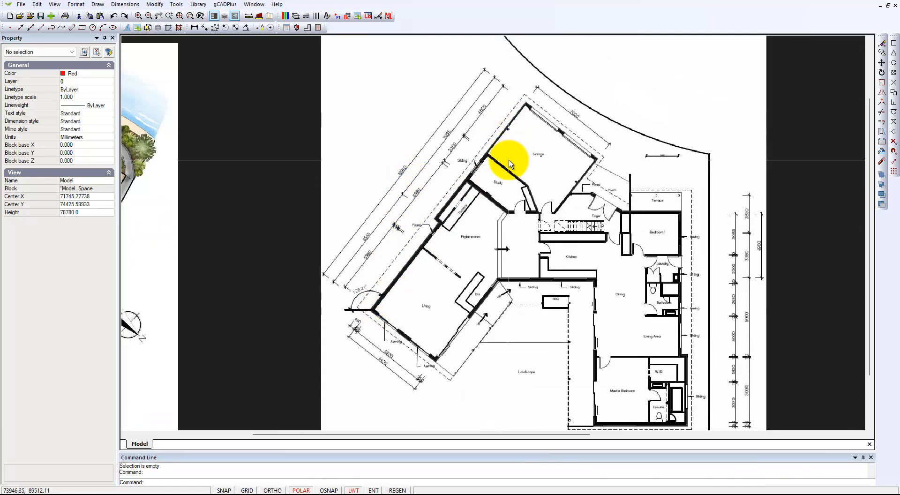
scroll(508, 161, down, 1)
click(635, 138)
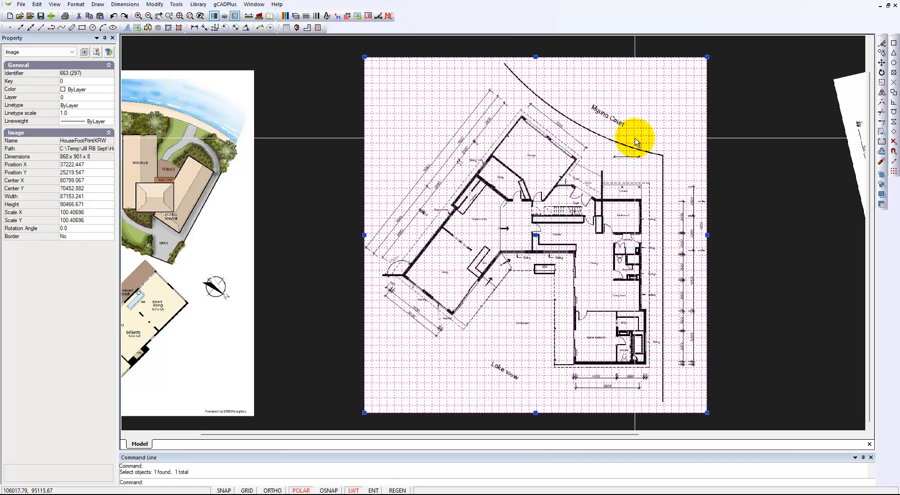
right_click(593, 156)
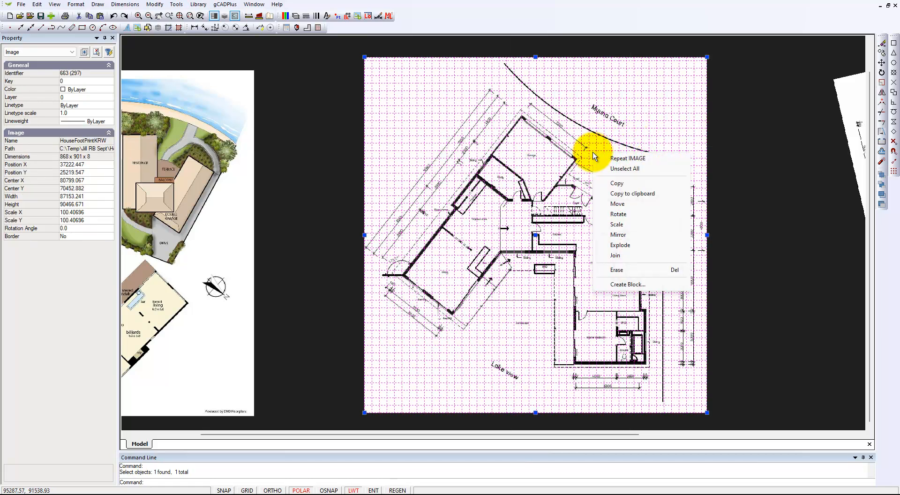
click(624, 169)
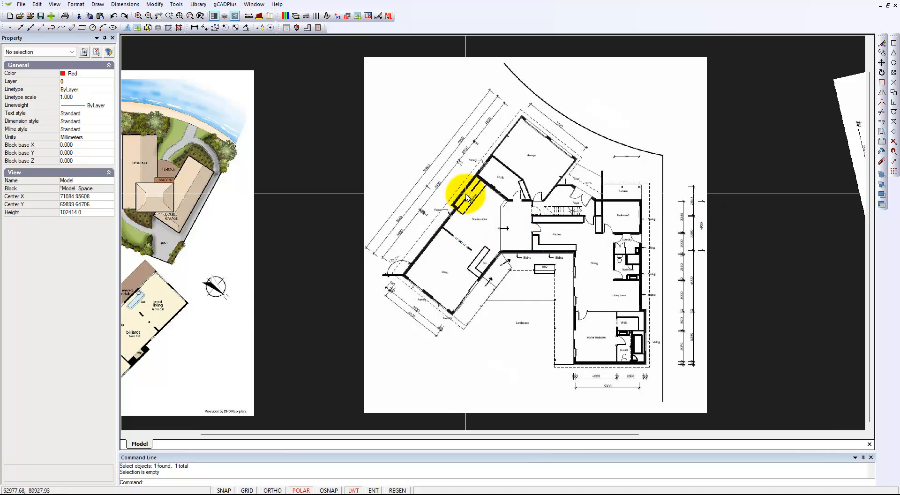
Measure the distance between the two ends of the 19940 dimension line beside the angled wing
click(294, 16)
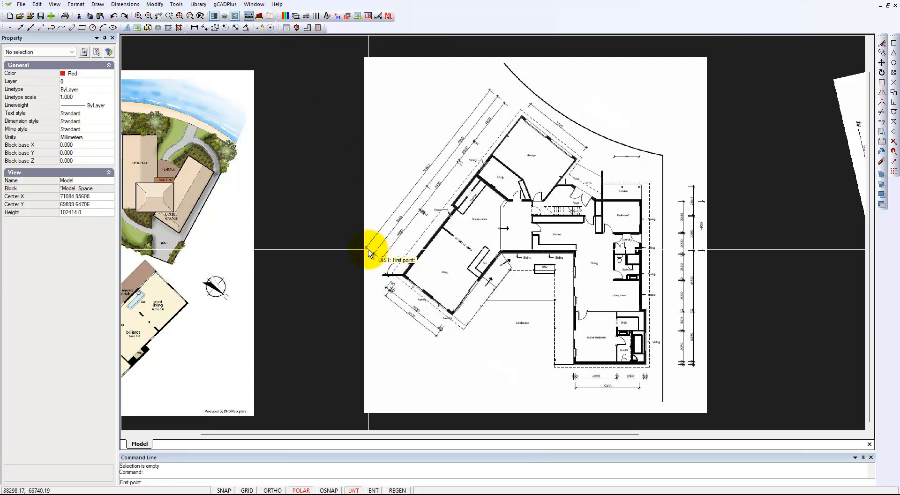
scroll(367, 249, up, 3)
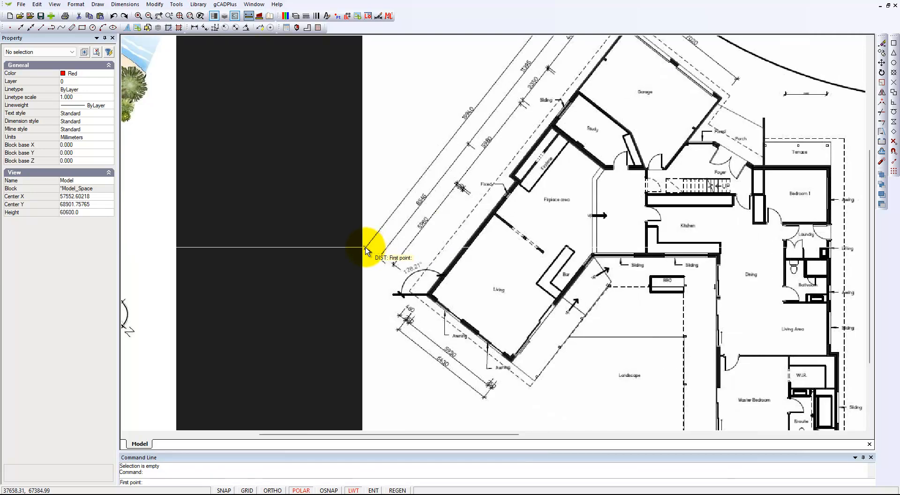
mouse_move(412, 220)
middle_down()
mouse_move(402, 265)
mouse_move(342, 336)
mouse_move(331, 329)
middle_up()
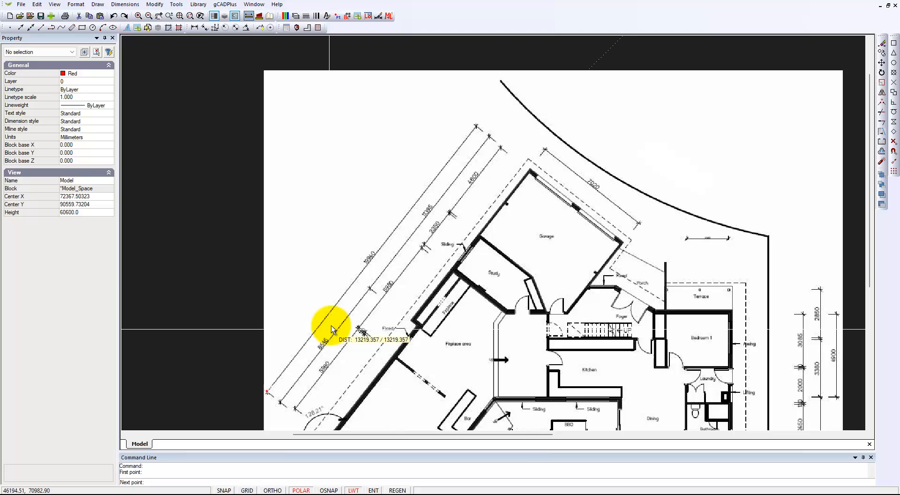
click(476, 128)
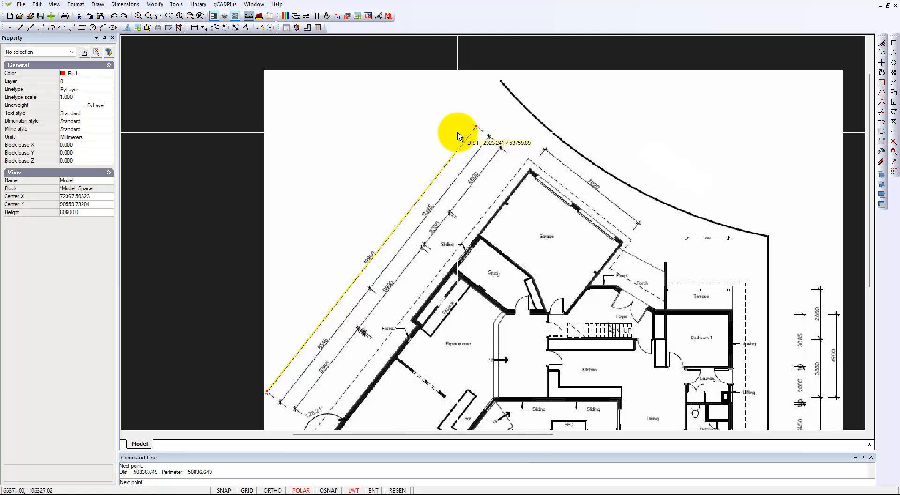
key(Return)
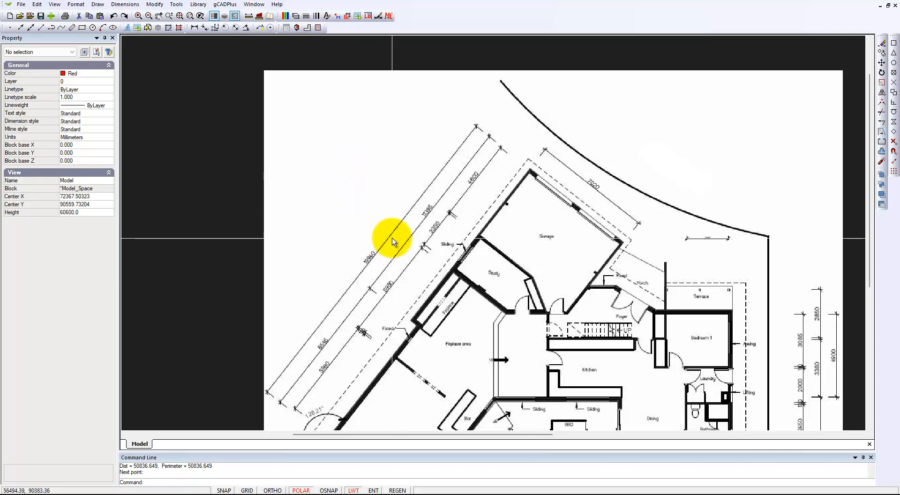
Switch to the Calculator and divide 19940 by 50892 to work out the scale factor
click(318, 28)
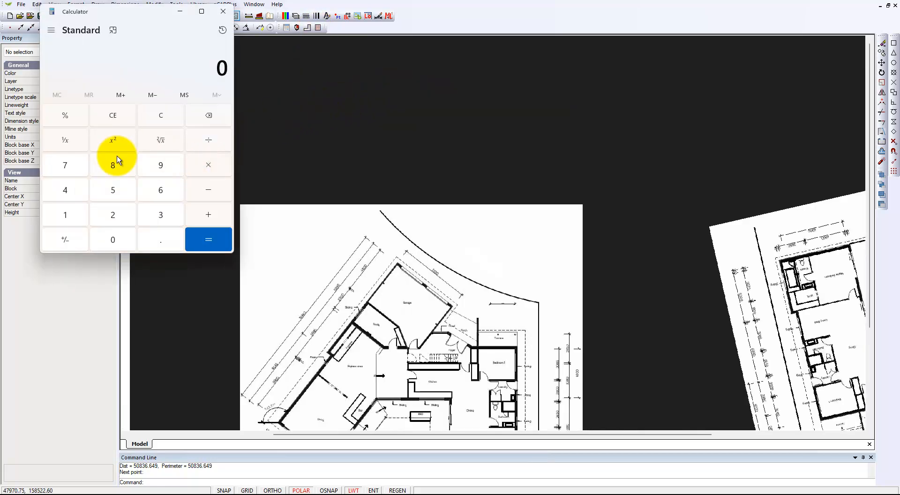
click(64, 214)
click(160, 170)
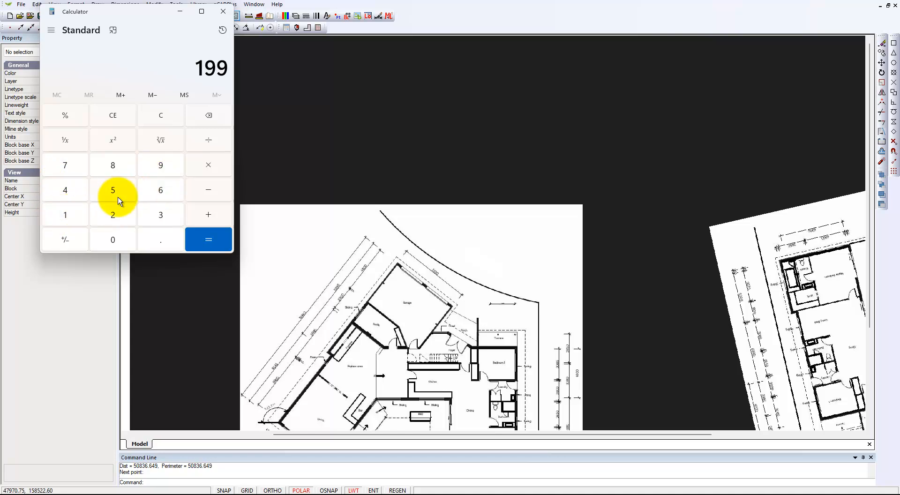
click(73, 194)
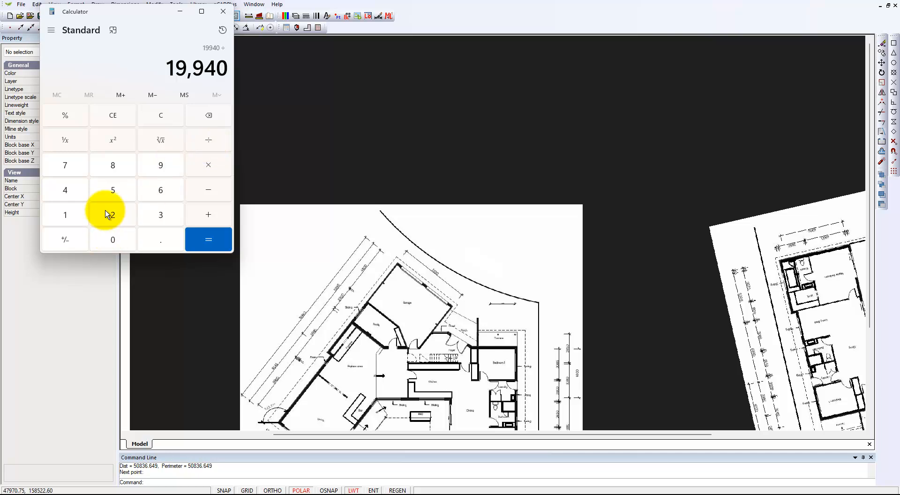
click(112, 191)
click(113, 238)
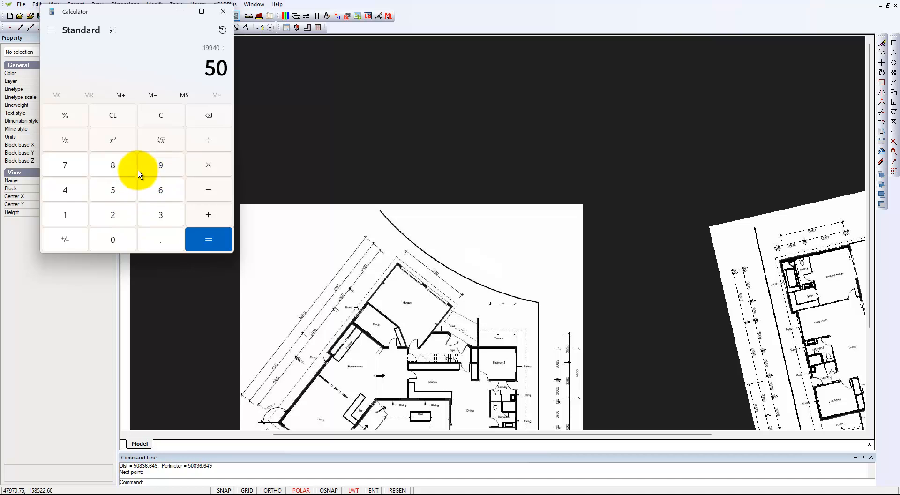
click(118, 167)
click(158, 169)
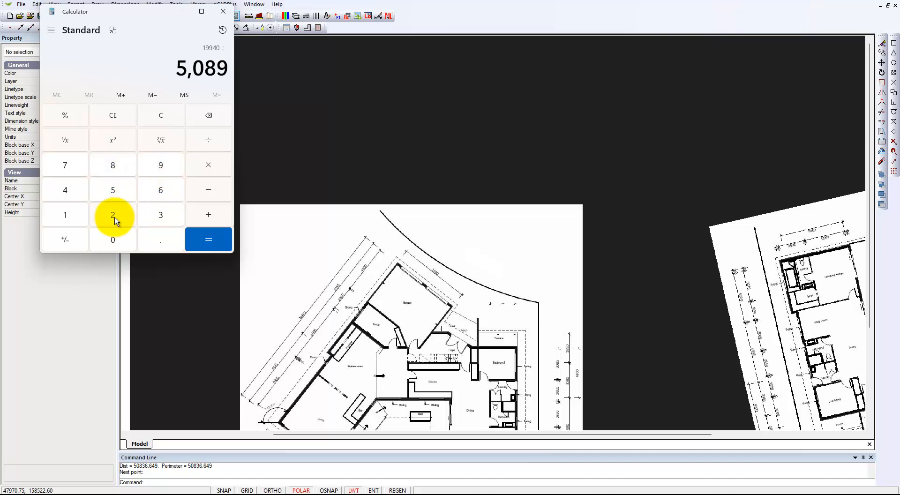
click(111, 215)
click(204, 242)
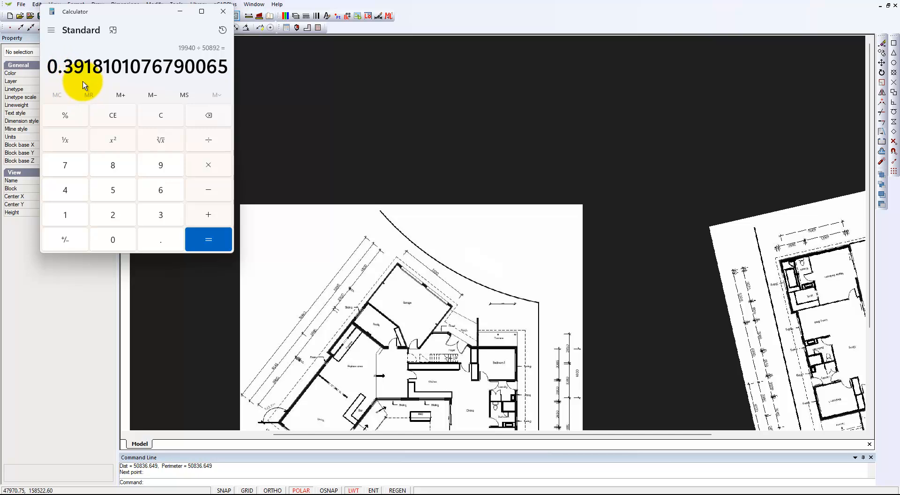
Scale the house footprint image by a factor of .3918 about its lower-left corner and clear the selection
click(295, 117)
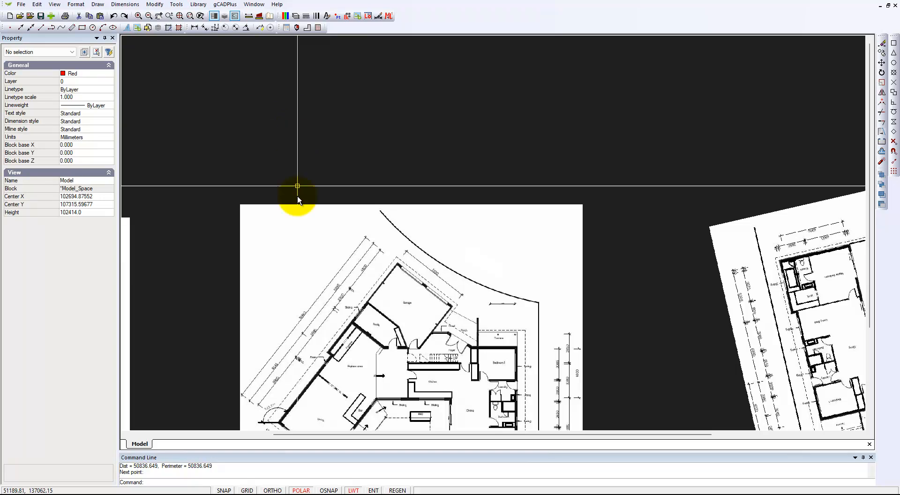
click(295, 234)
right_click(293, 230)
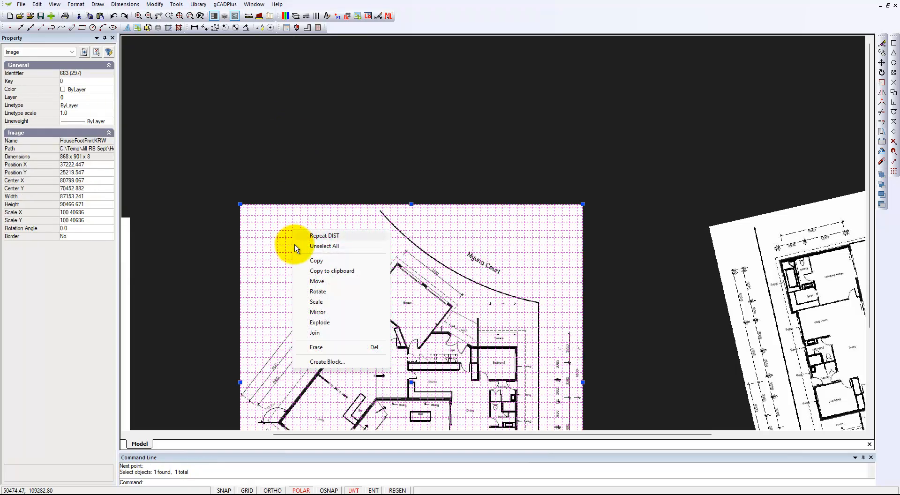
click(321, 302)
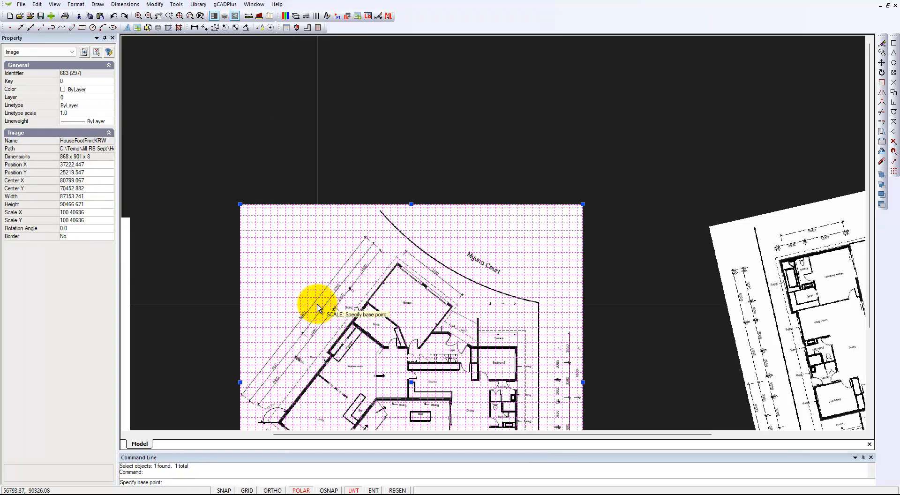
mouse_move(326, 257)
middle_down()
mouse_move(344, 168)
mouse_move(346, 80)
middle_up()
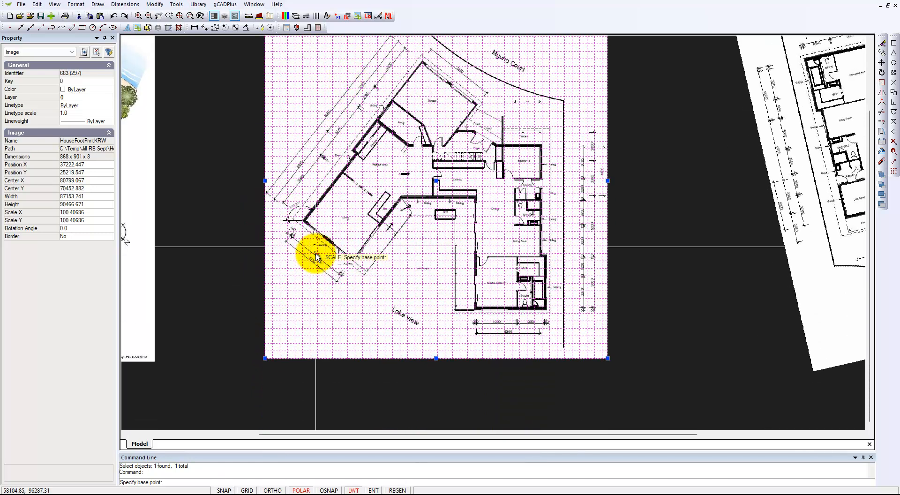
click(266, 359)
click(668, 487)
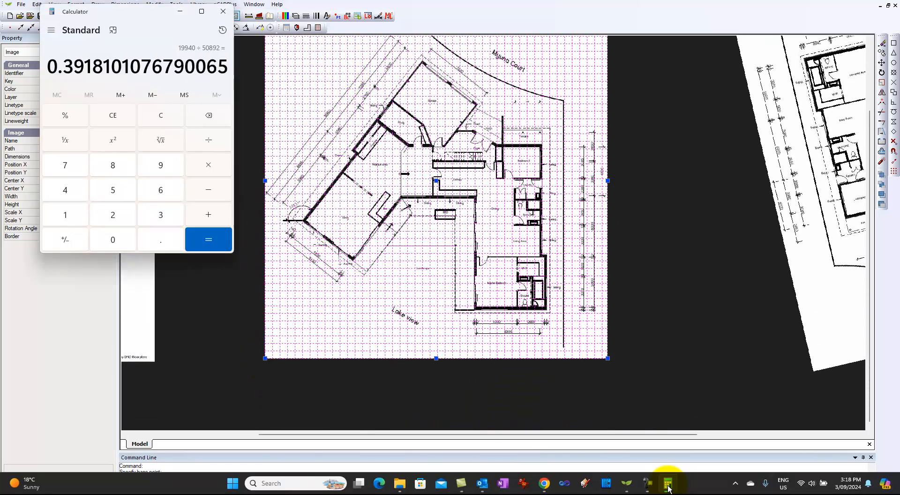
click(668, 486)
text(.3918)
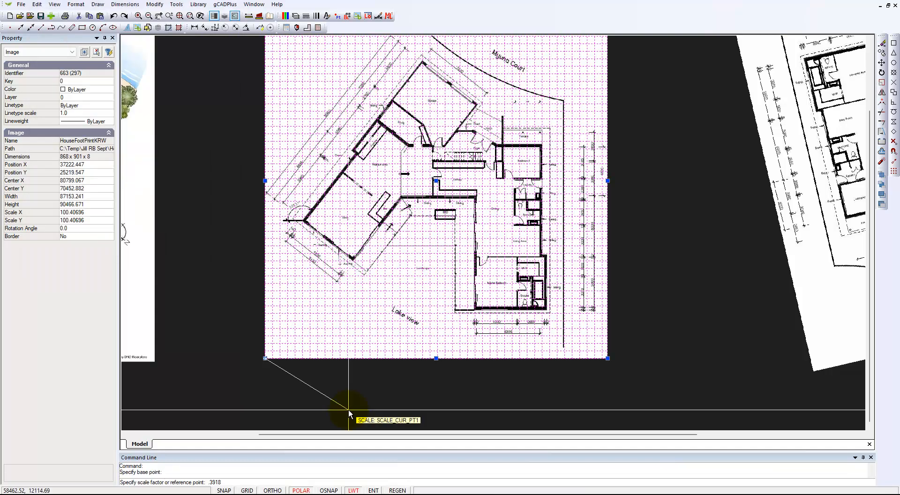
key(Return)
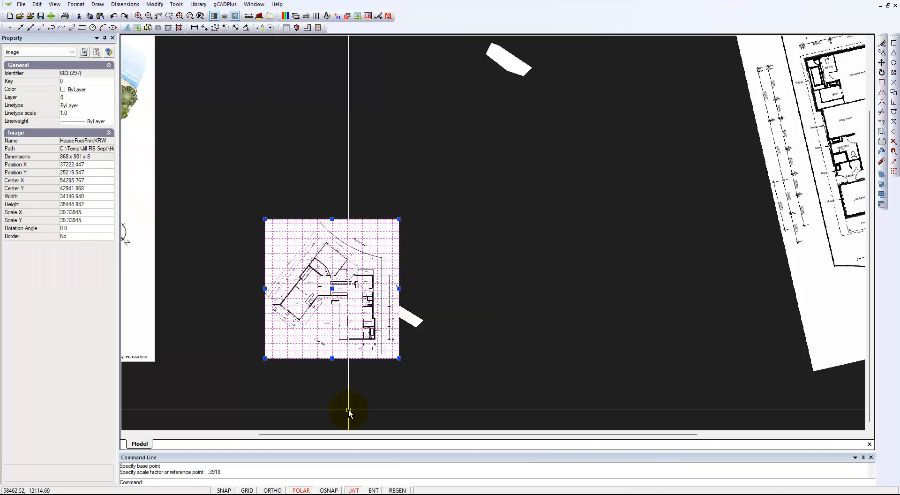
click(423, 288)
key(Escape)
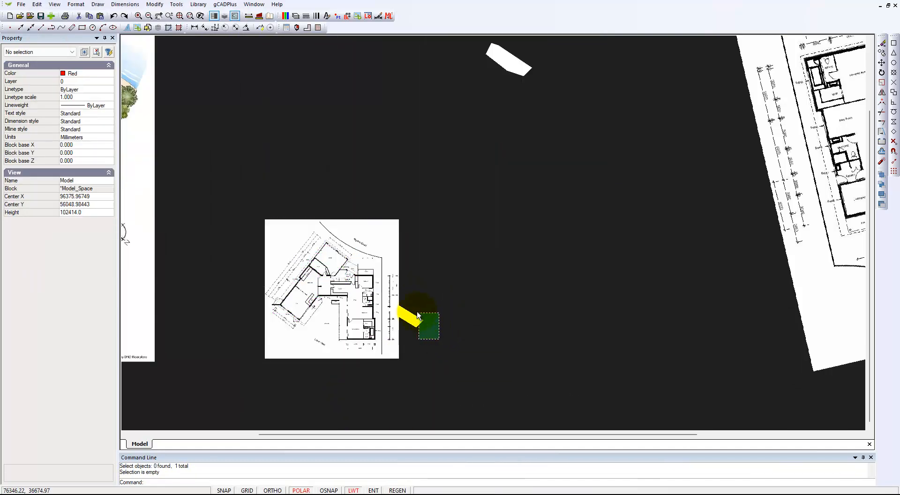
Delete the two white filled polyline patches, one beside the house footprint image and one above it
click(414, 319)
click(504, 71)
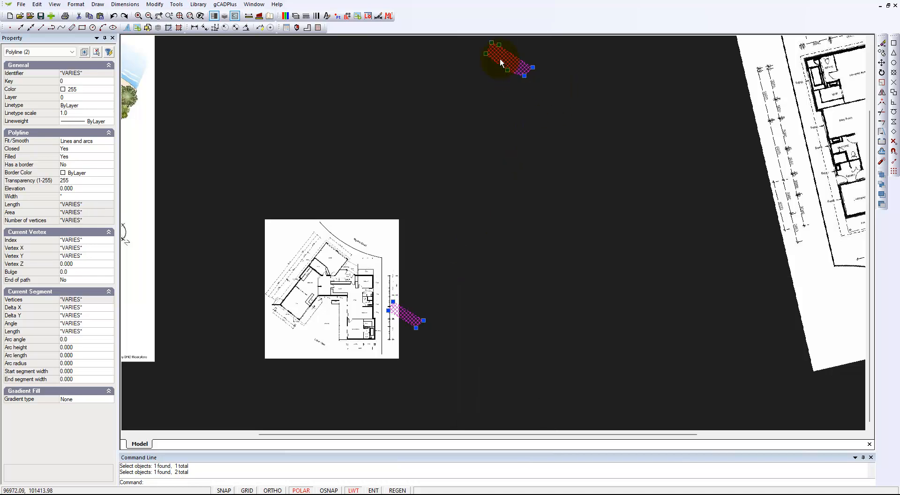
key(Delete)
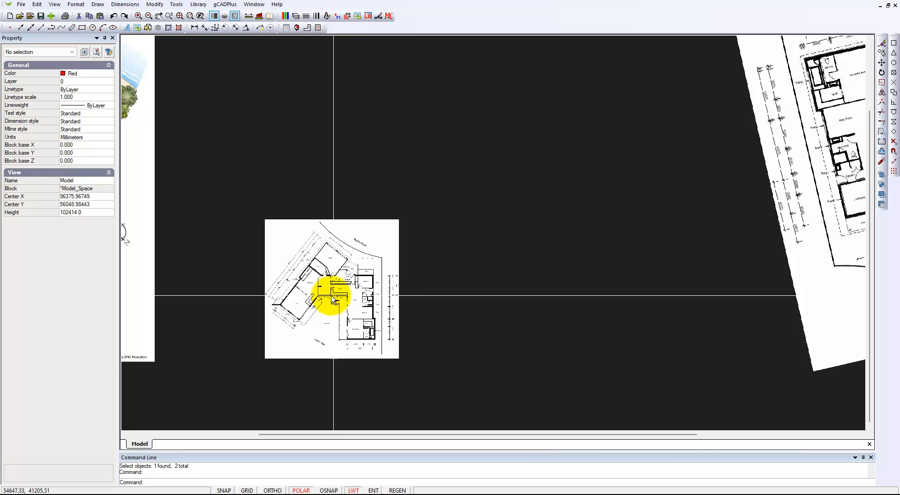
Measure the distance between the two ends of the 5000 dimension beside the master bedroom to check the image scale
scroll(366, 280, up, 10)
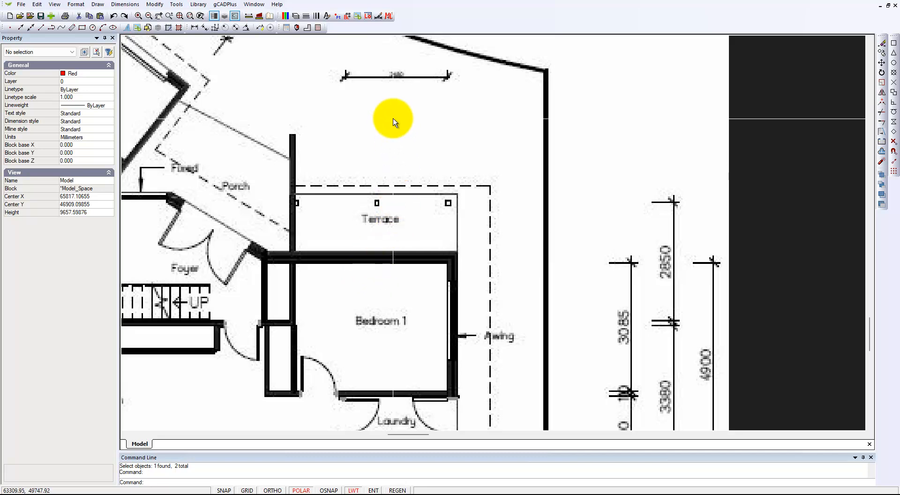
scroll(393, 119, down, 5)
scroll(463, 343, up, 4)
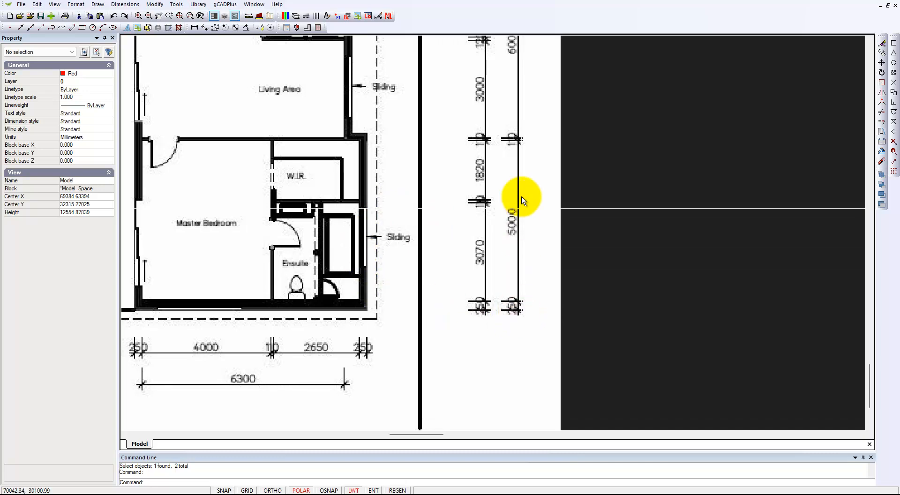
click(249, 16)
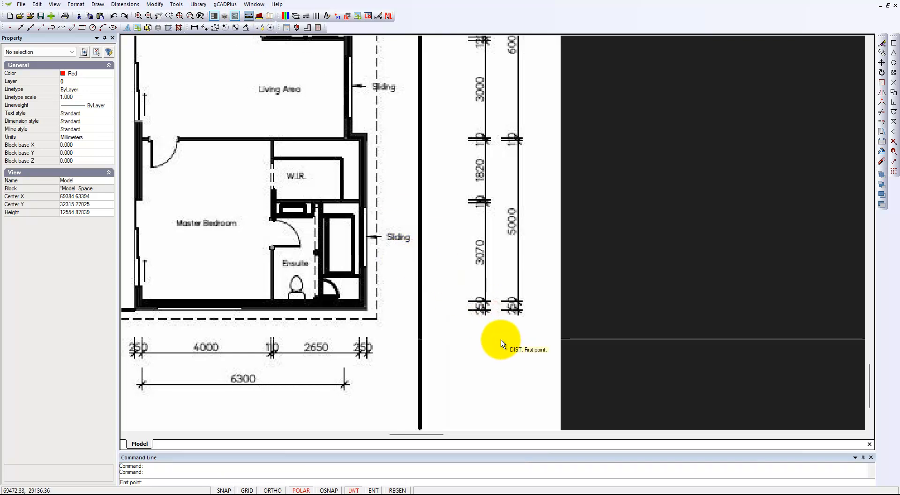
click(519, 302)
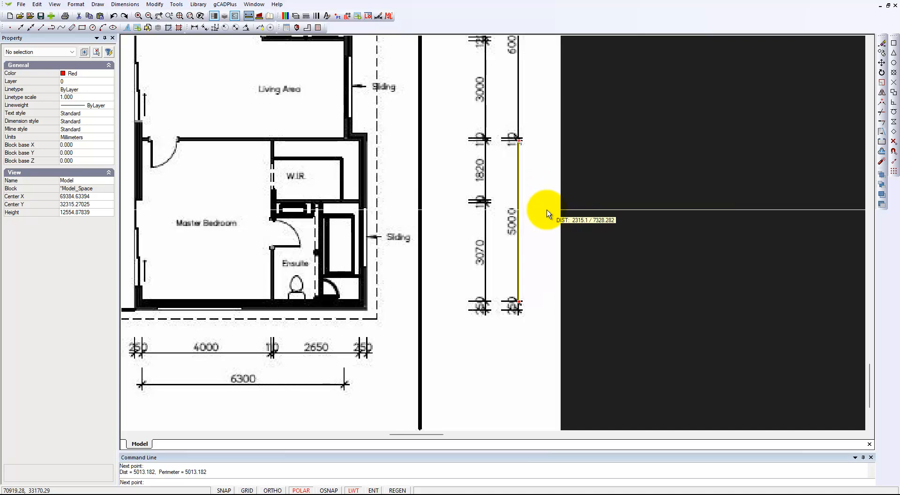
key(Return)
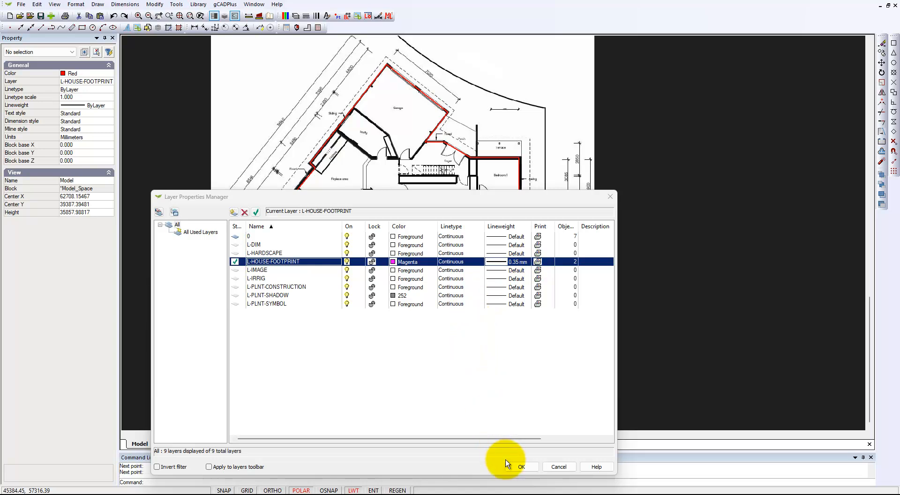
Accept L-HOUSE-FOOTPRINT as the current layer and set the current drawing color to ByLayer
click(521, 467)
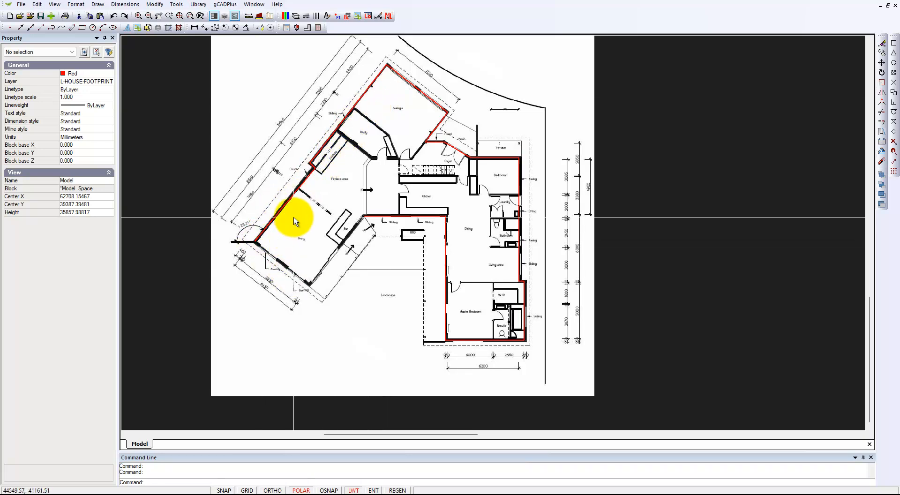
click(109, 74)
click(111, 74)
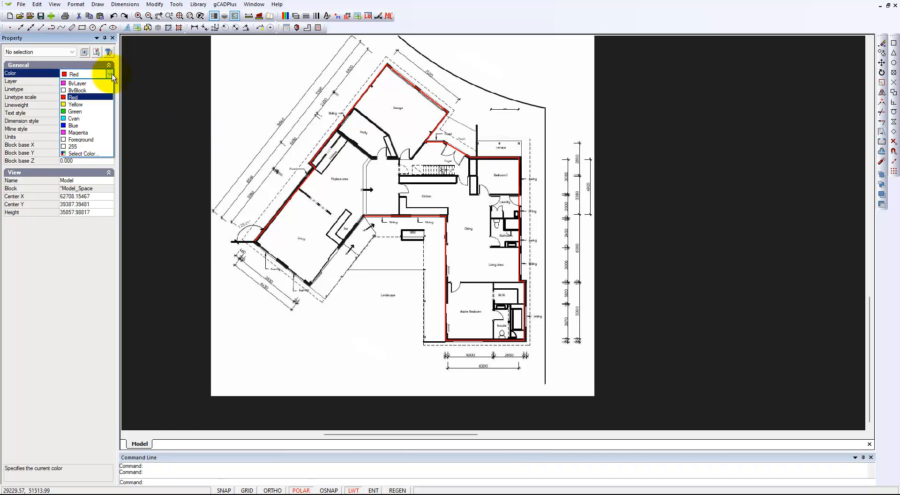
click(87, 84)
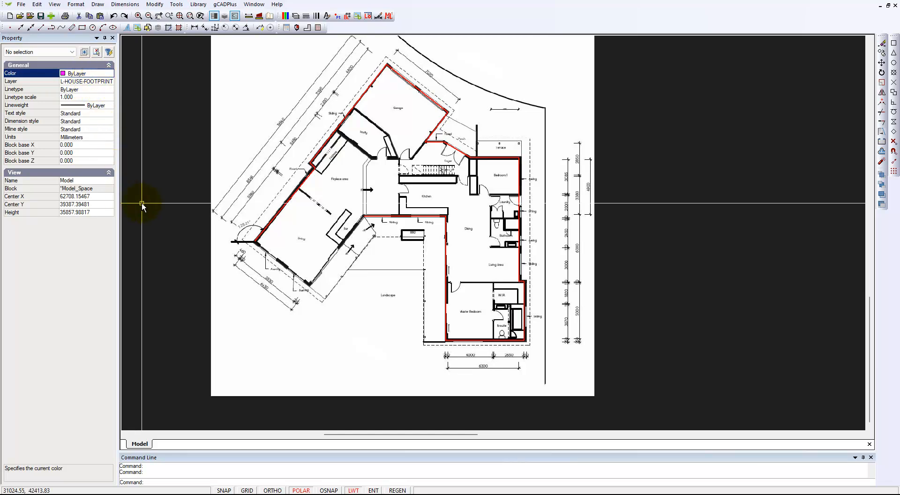
Trace an open polyline from the living room's outer west corner along the awning wall and up to the corner beyond the bar
right_click(161, 196)
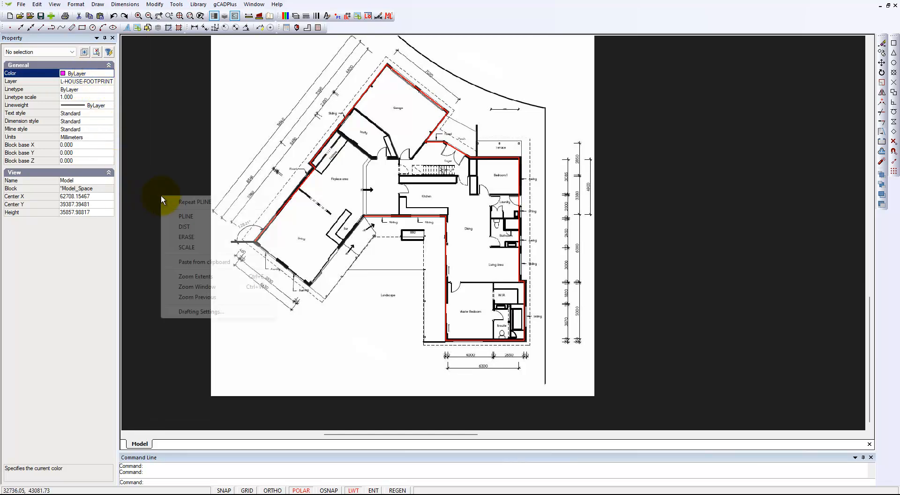
click(207, 202)
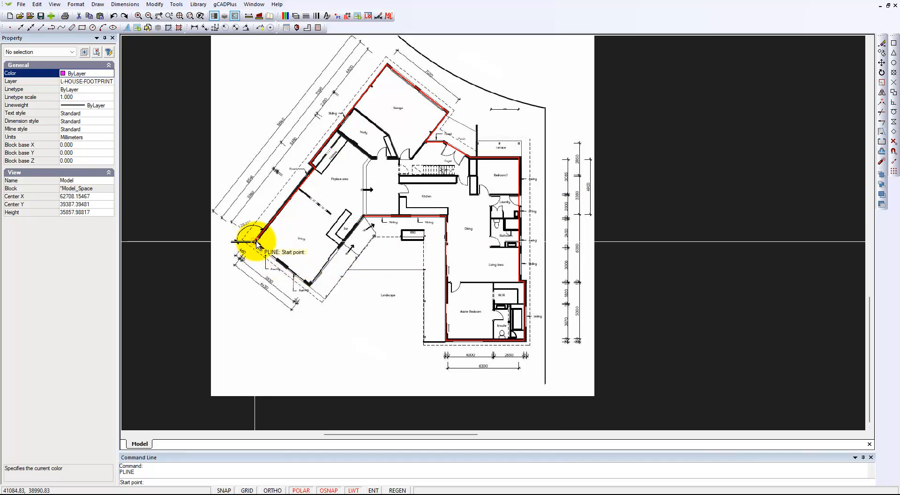
scroll(266, 260, up, 2)
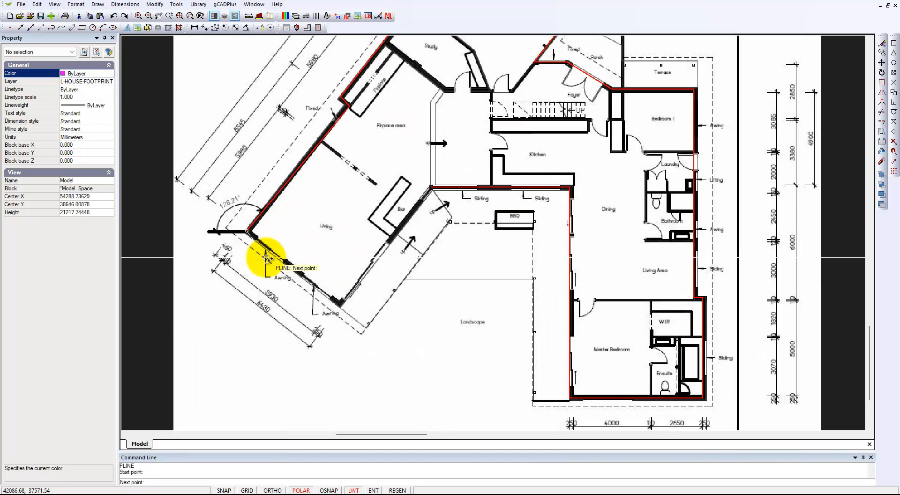
scroll(266, 258, up, 2)
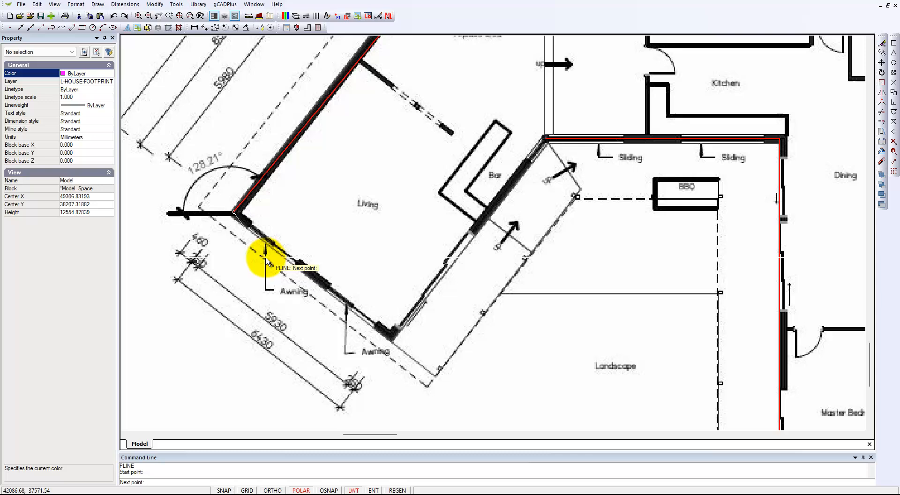
click(393, 339)
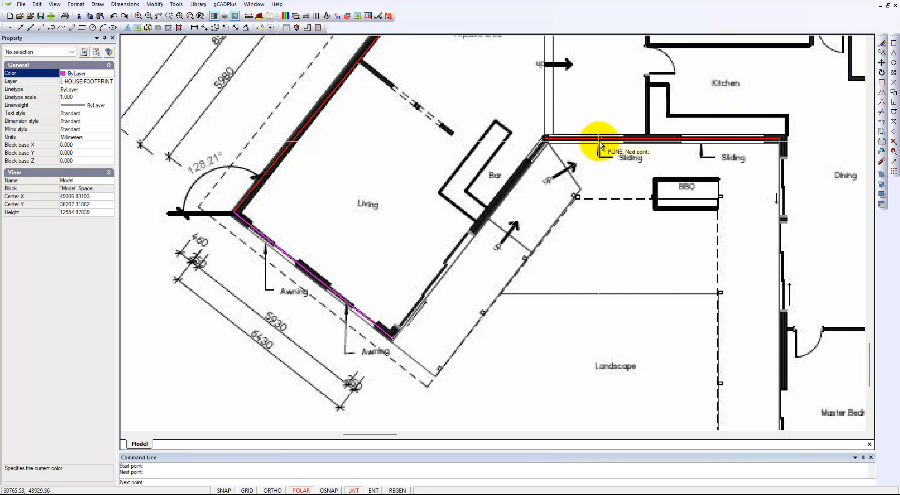
click(546, 139)
right_click(546, 141)
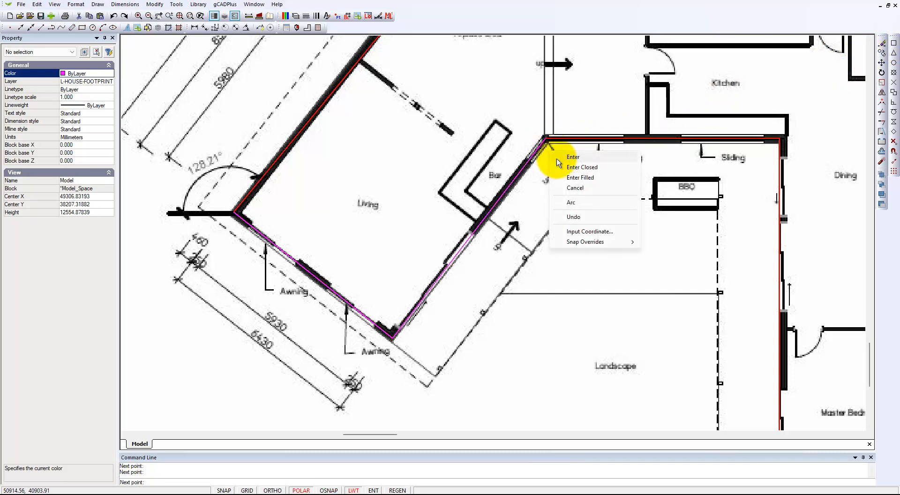
click(563, 153)
Change the color of the two red house outline polylines to ByLayer and clear the selection
scroll(555, 203, down, 2)
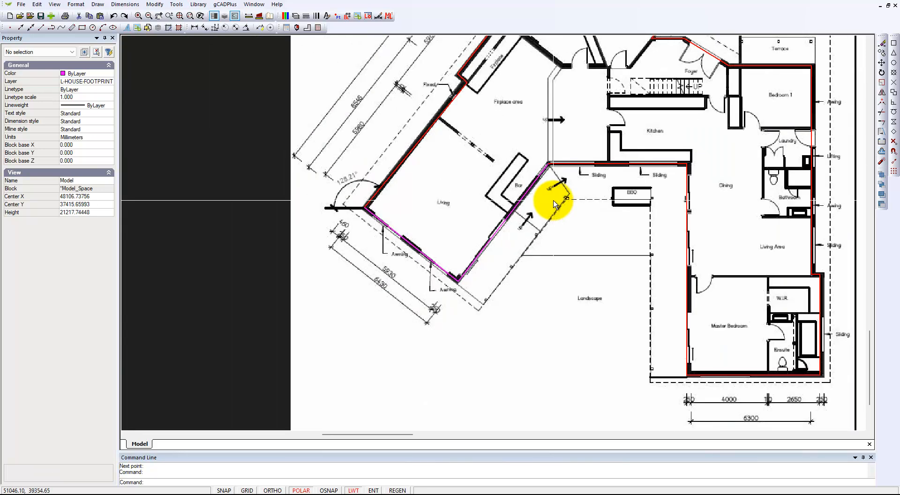
click(393, 174)
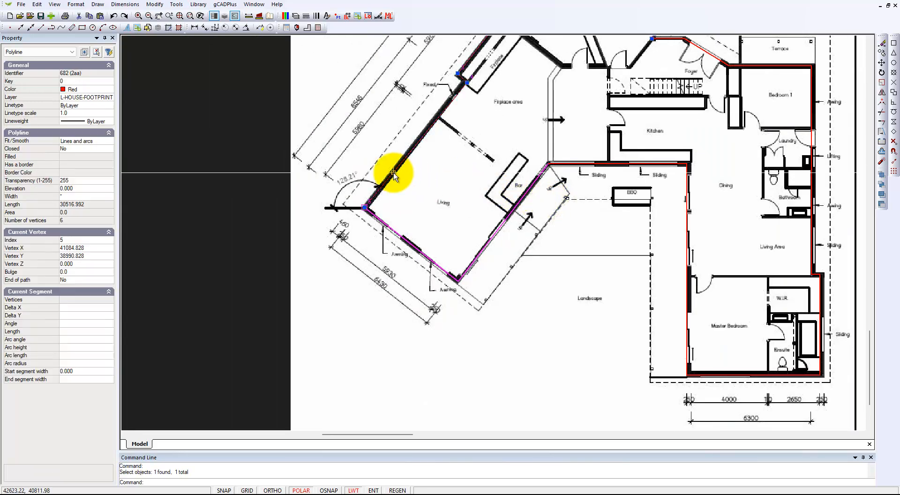
click(584, 163)
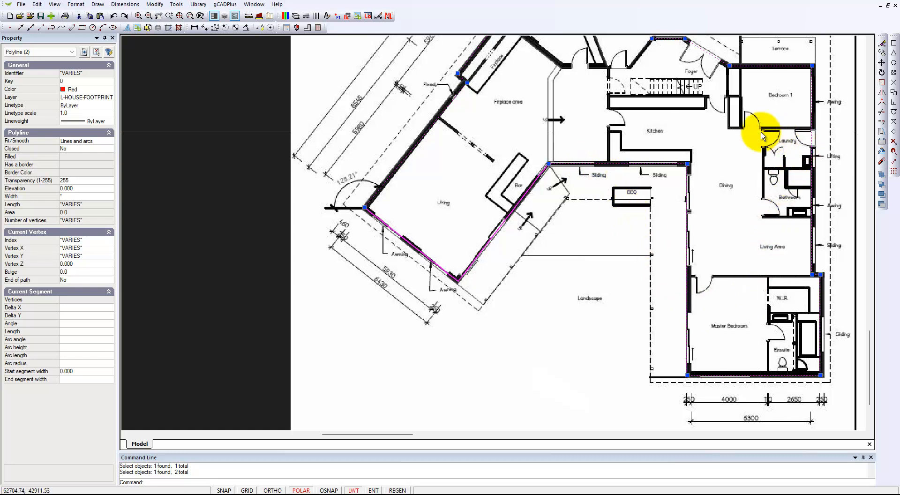
middle_drag(636, 94, 620, 251)
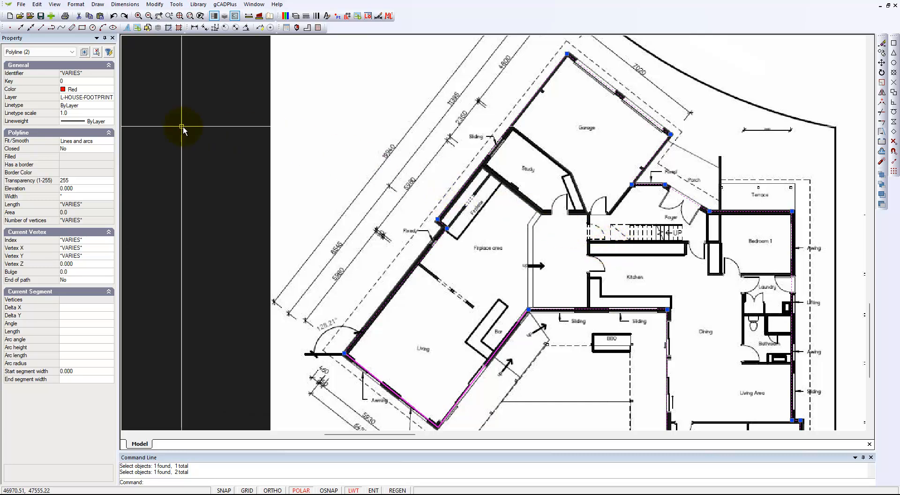
click(109, 90)
click(111, 91)
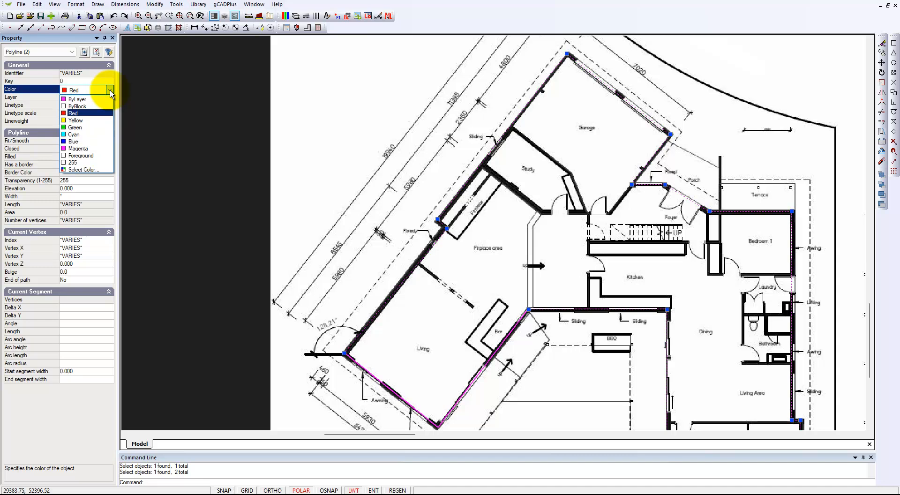
click(76, 99)
key(Escape)
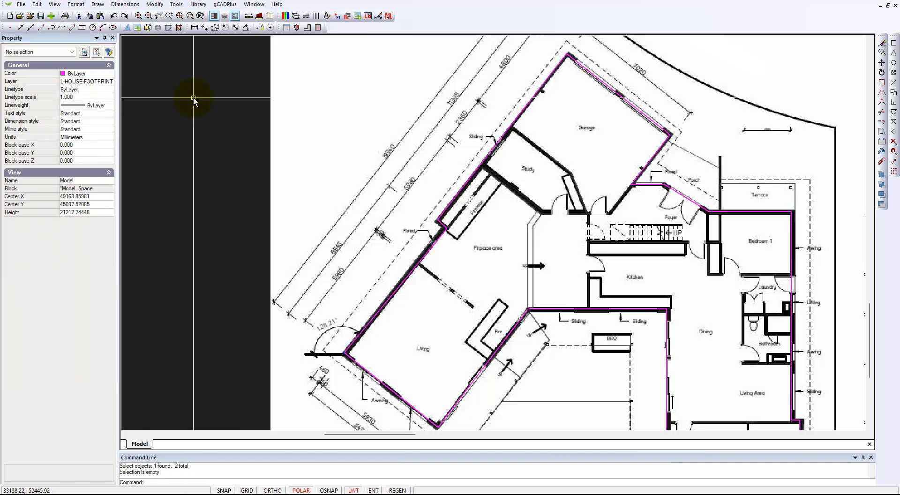
Move the green north arrow block from beside the floor plan's compass to the empty area right of the house footprint image
scroll(261, 114, down, 5)
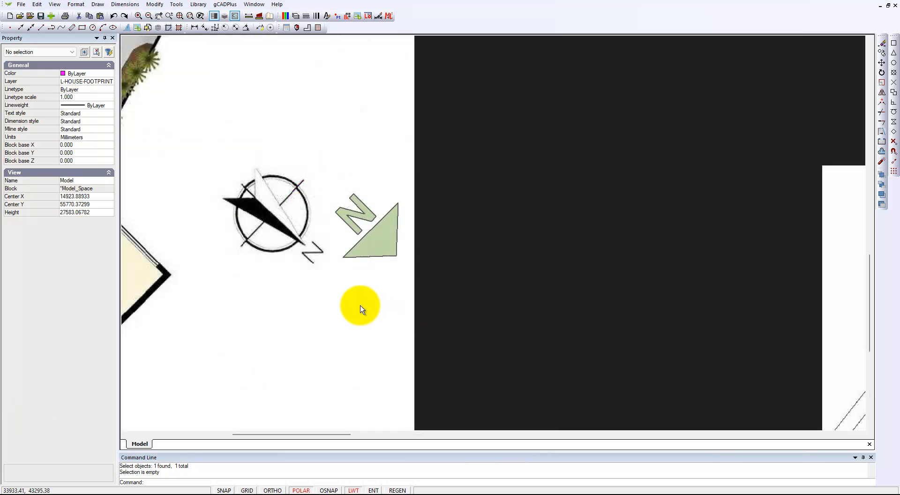
click(377, 238)
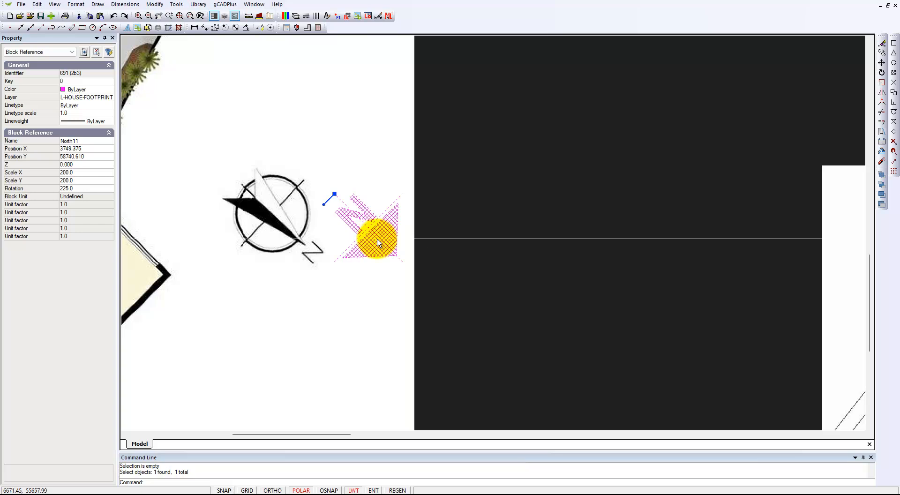
key(Escape)
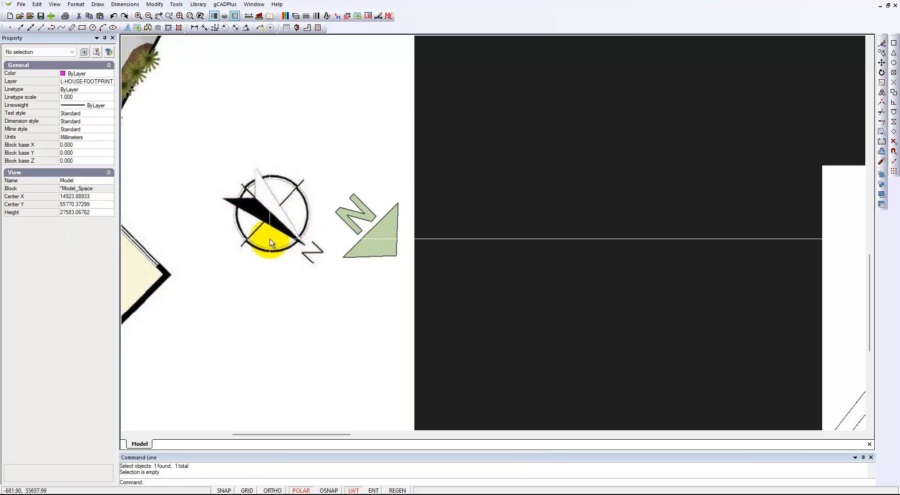
click(371, 253)
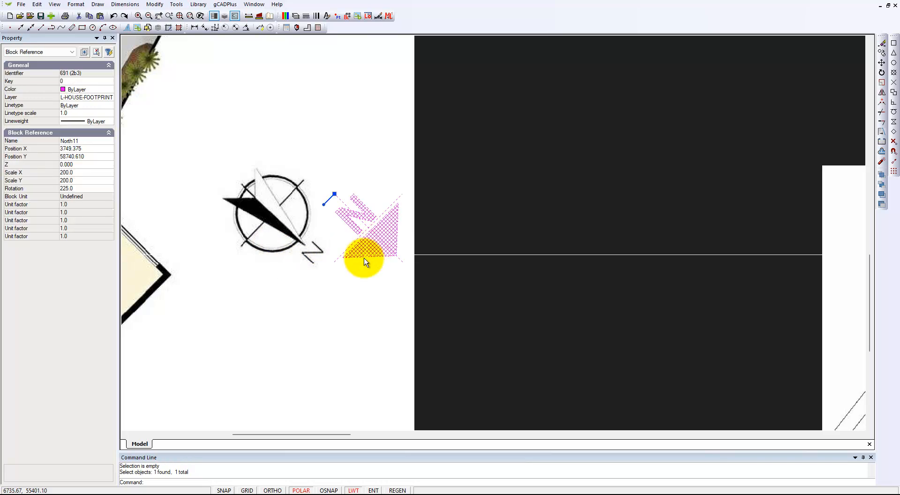
scroll(371, 253, down, 3)
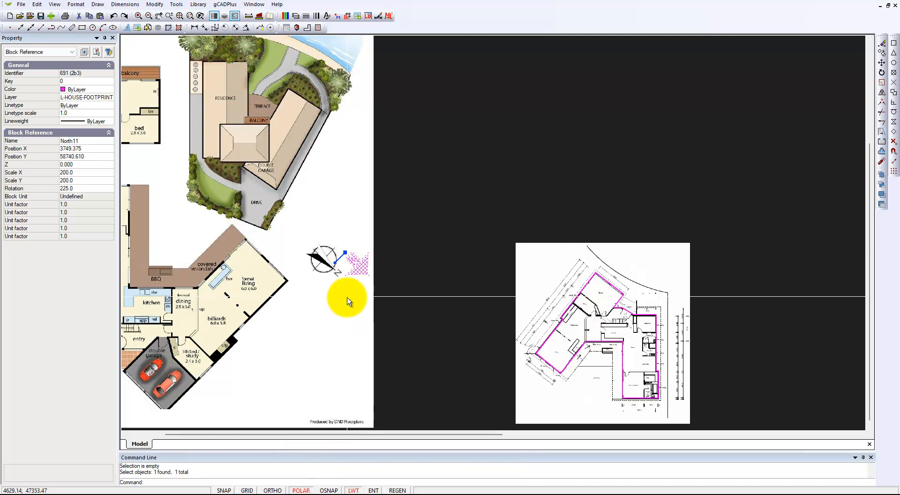
click(345, 253)
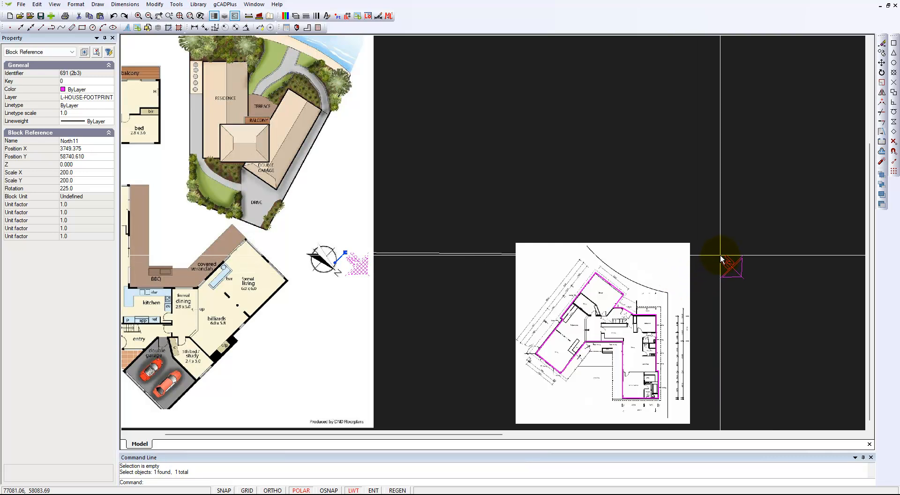
click(720, 255)
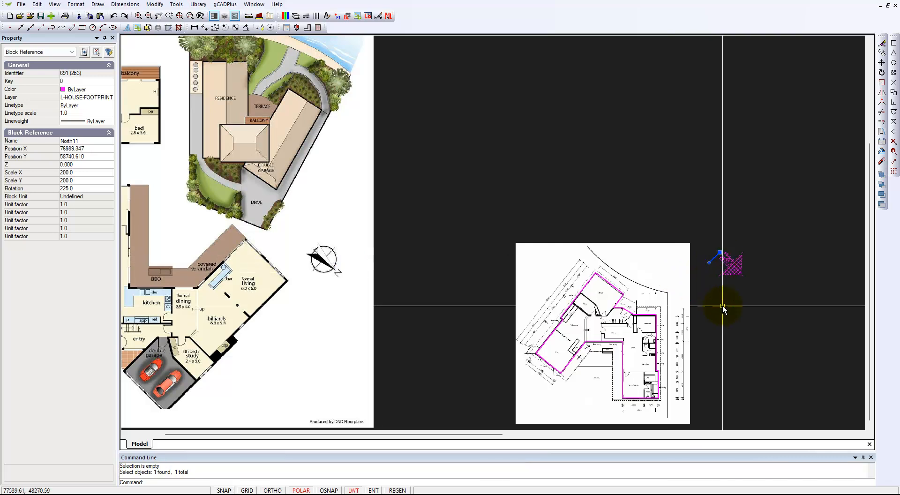
key(Escape)
Move the north arrow block straight down so it sits beside the lower-right corner of the house footprint image
mouse_move(722, 307)
middle_down()
mouse_move(697, 273)
mouse_move(682, 212)
middle_up()
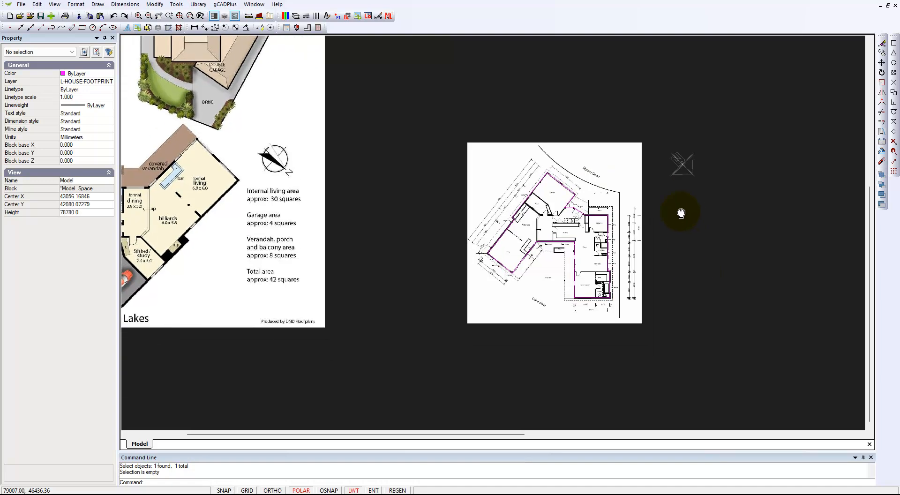
click(681, 162)
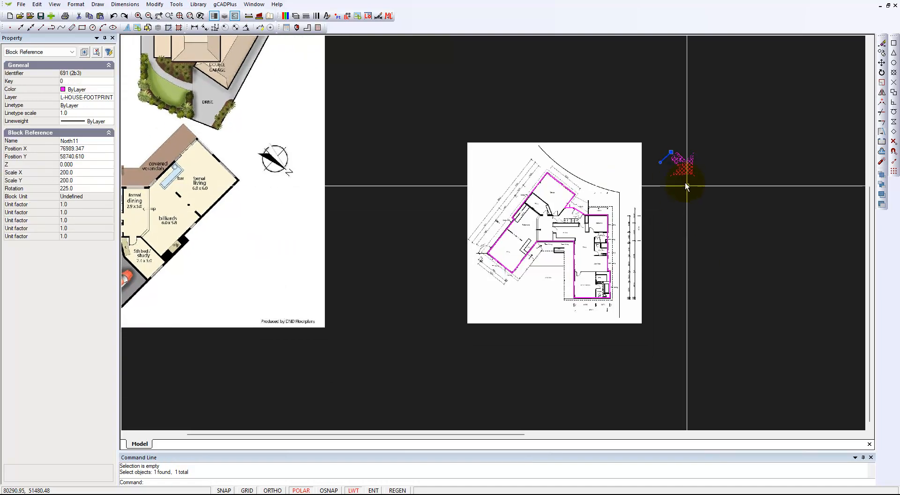
click(671, 152)
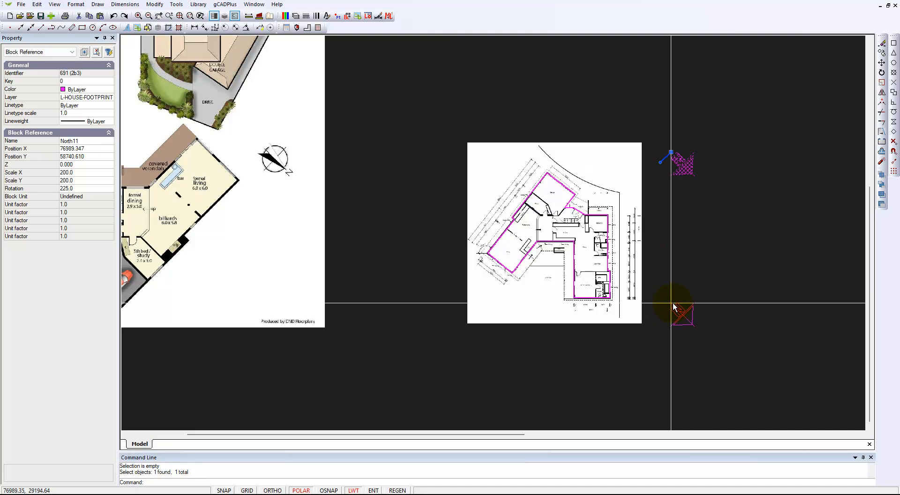
click(671, 303)
key(Escape)
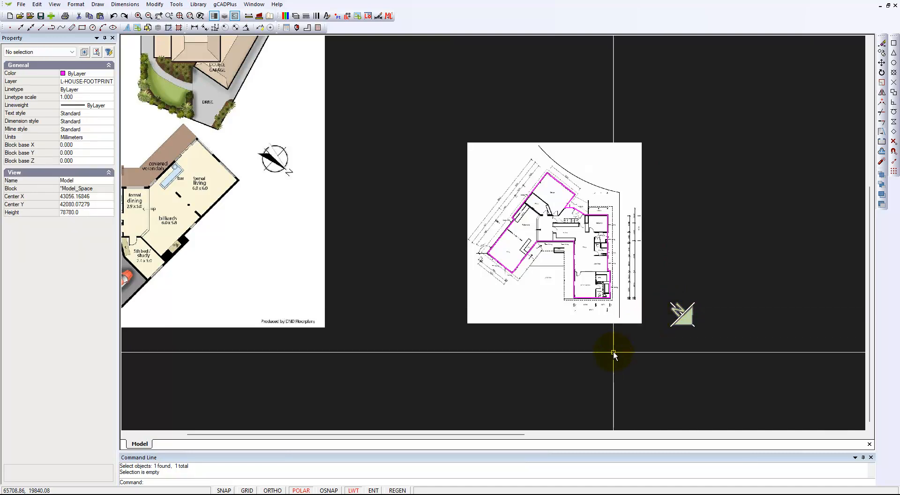
scroll(560, 249, up, 3)
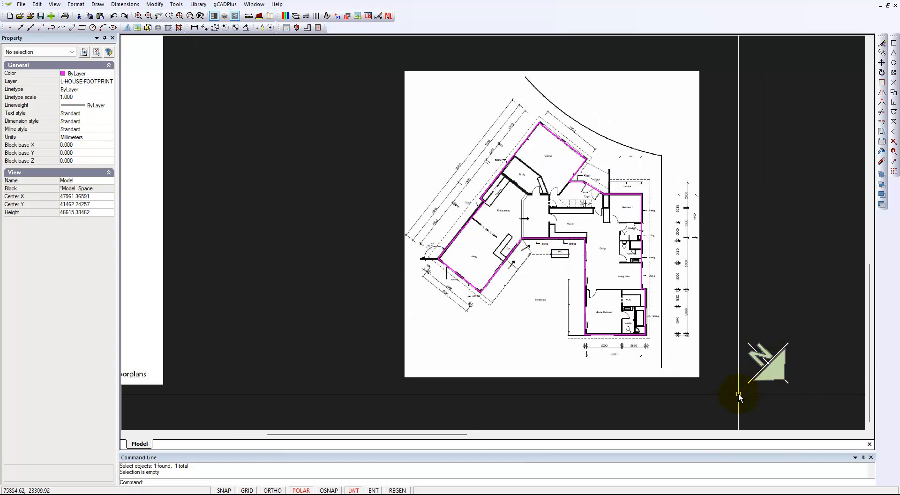
scroll(735, 392, down, 1)
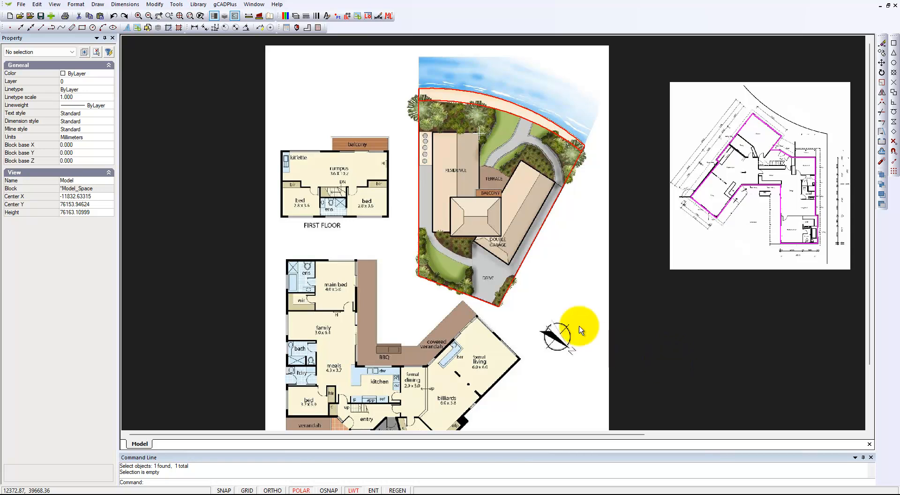
scroll(479, 141, up, 1)
scroll(479, 142, up, 1)
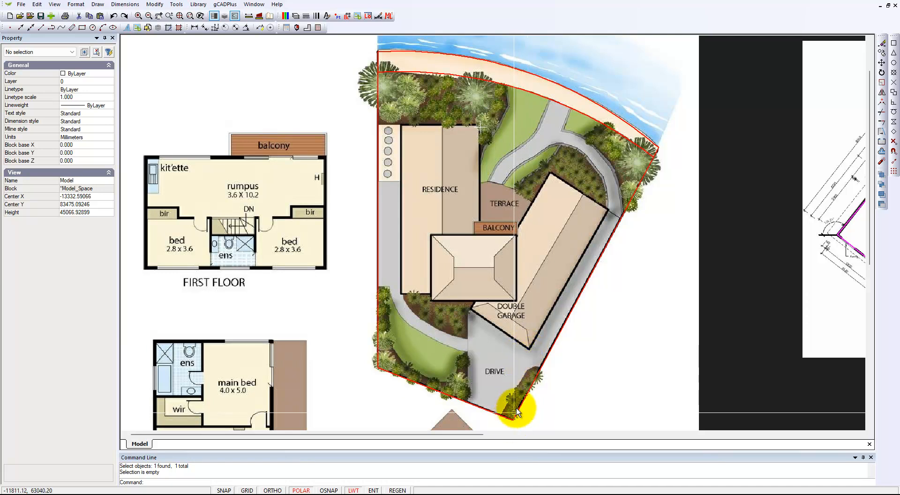
click(528, 350)
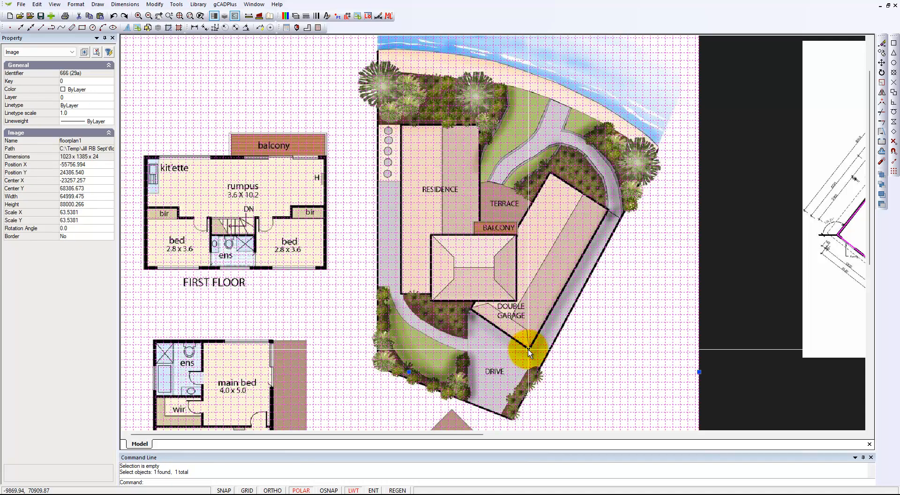
key(Escape)
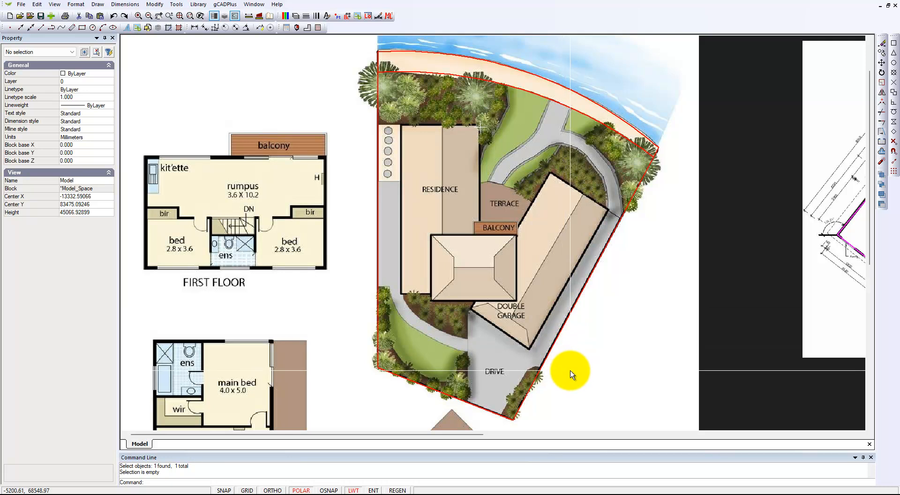
Turn off the L-IMAGE layer to hide the house plan image behind the magenta footprint outline
scroll(570, 374, down, 2)
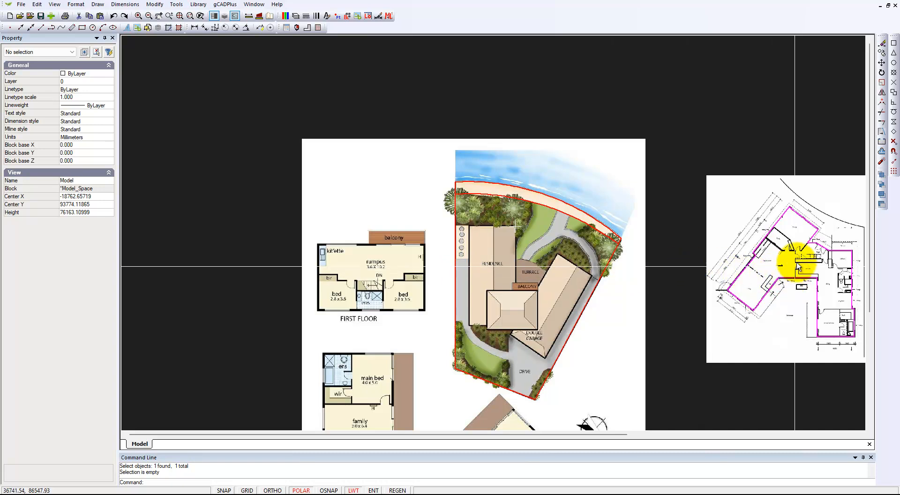
click(809, 225)
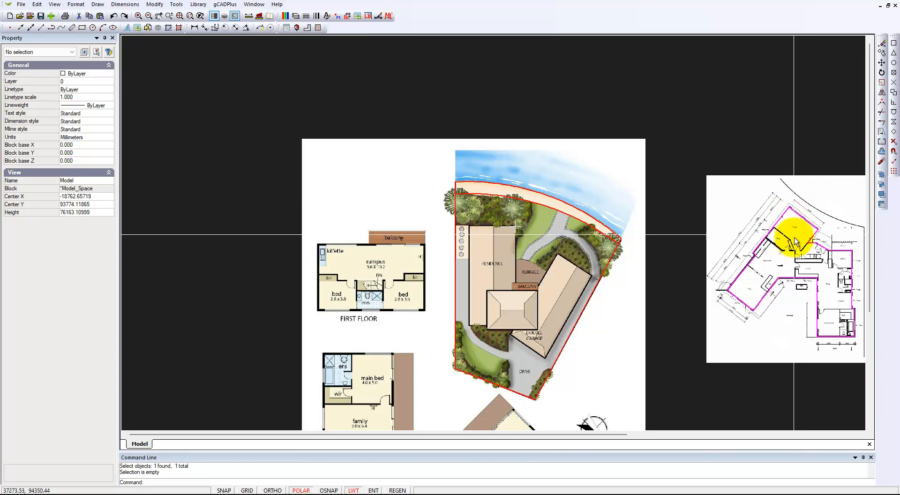
middle_drag(753, 281, 592, 267)
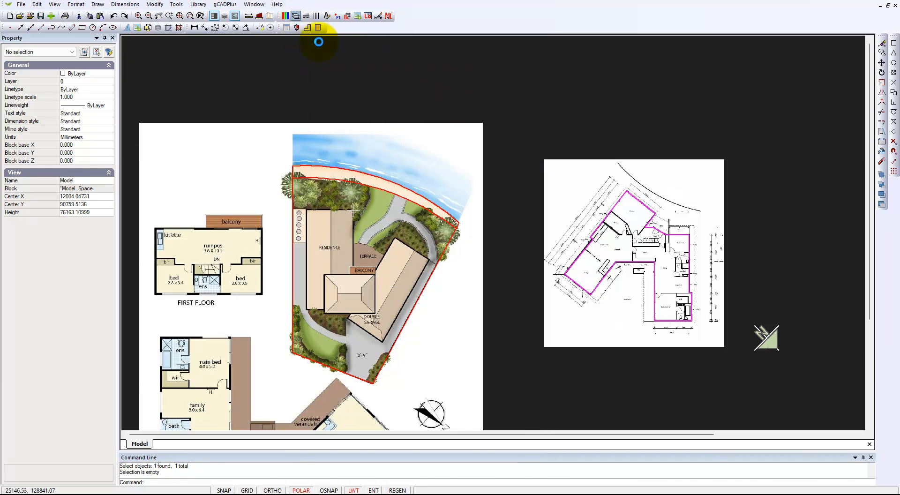
click(295, 17)
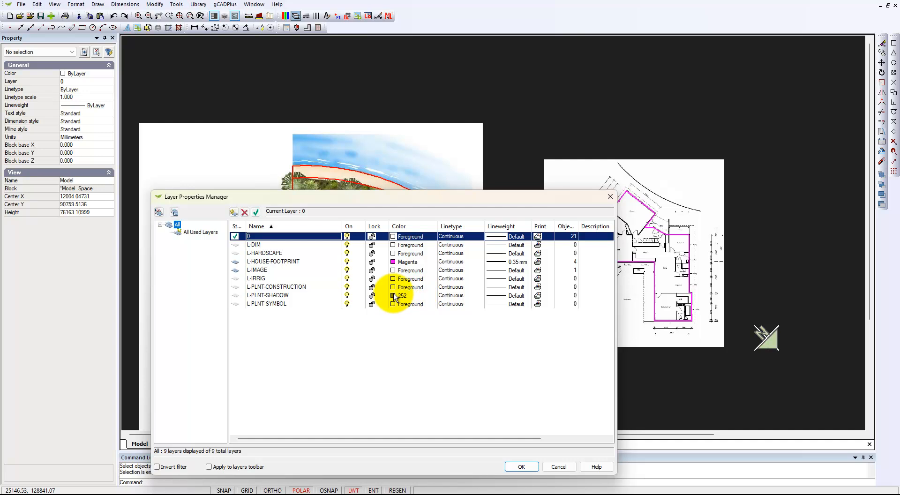
click(356, 270)
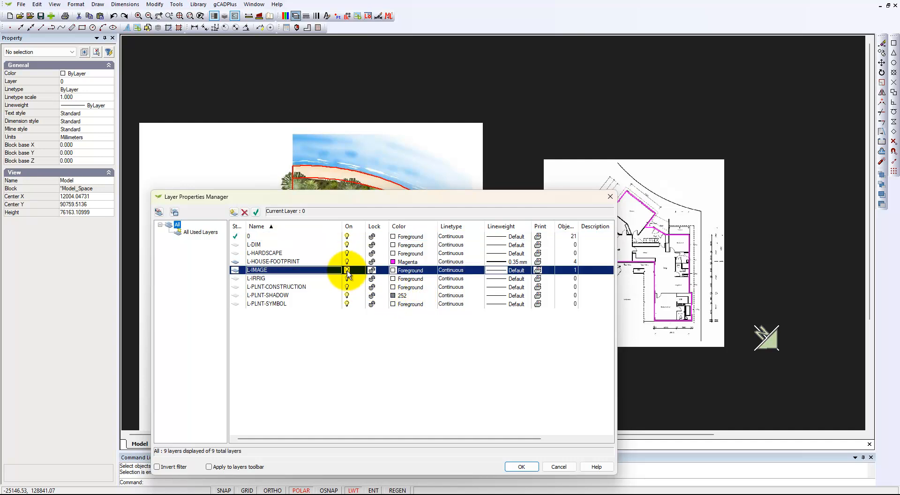
click(522, 466)
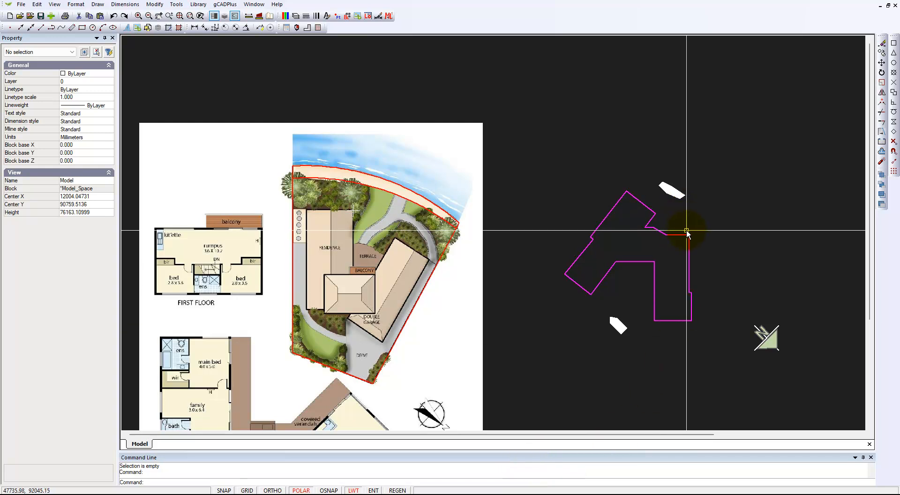
Delete the two white filled polylines, one above and one below the magenta house outline
click(667, 180)
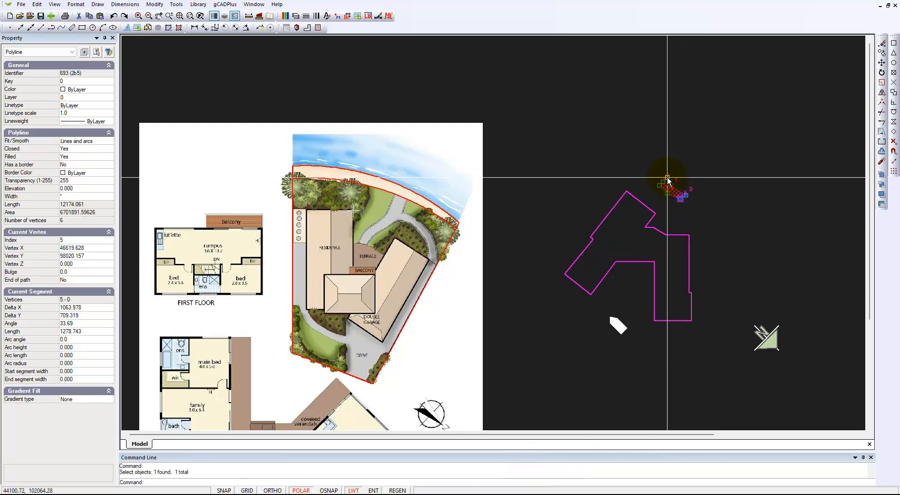
key(Delete)
click(606, 319)
key(Delete)
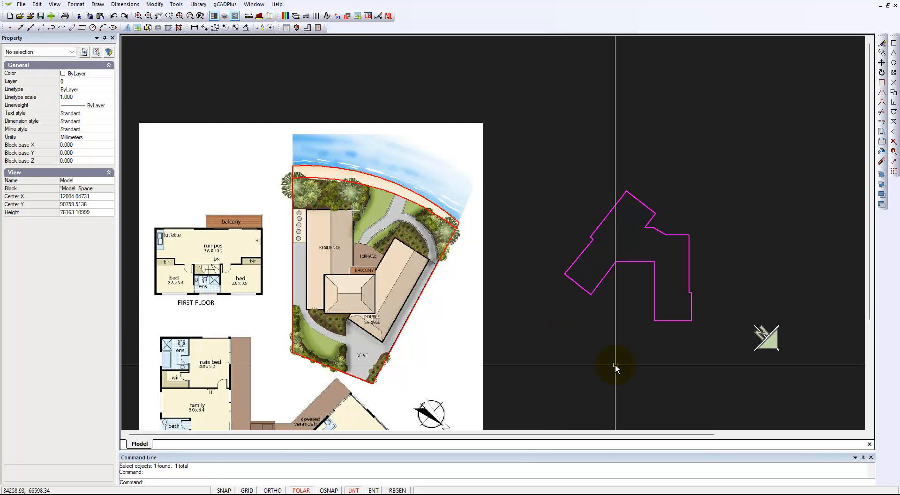
click(696, 399)
click(694, 221)
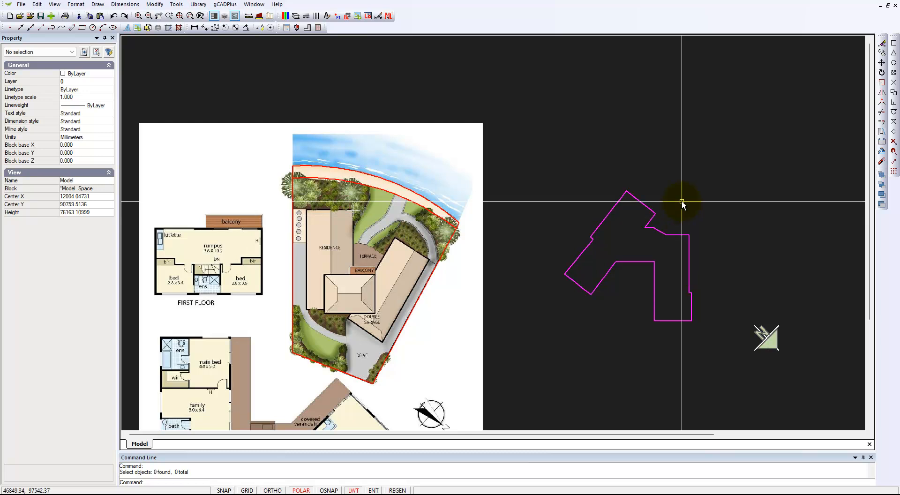
scroll(333, 216, up, 2)
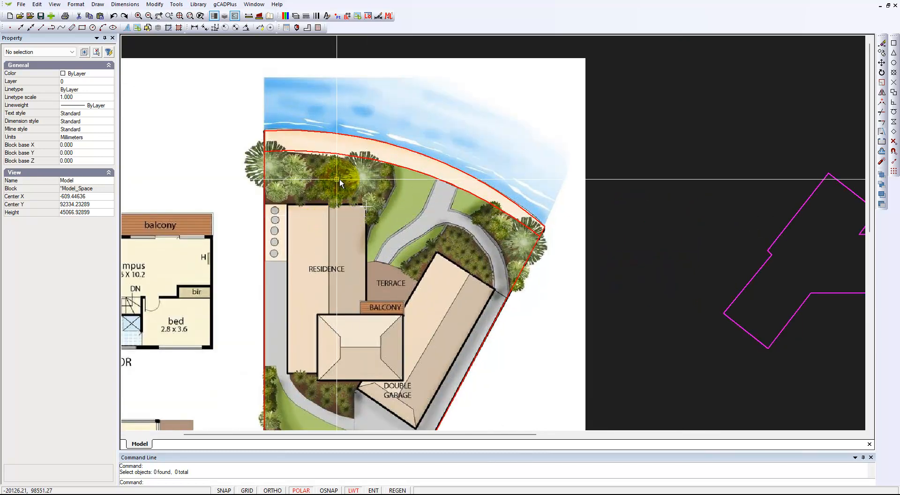